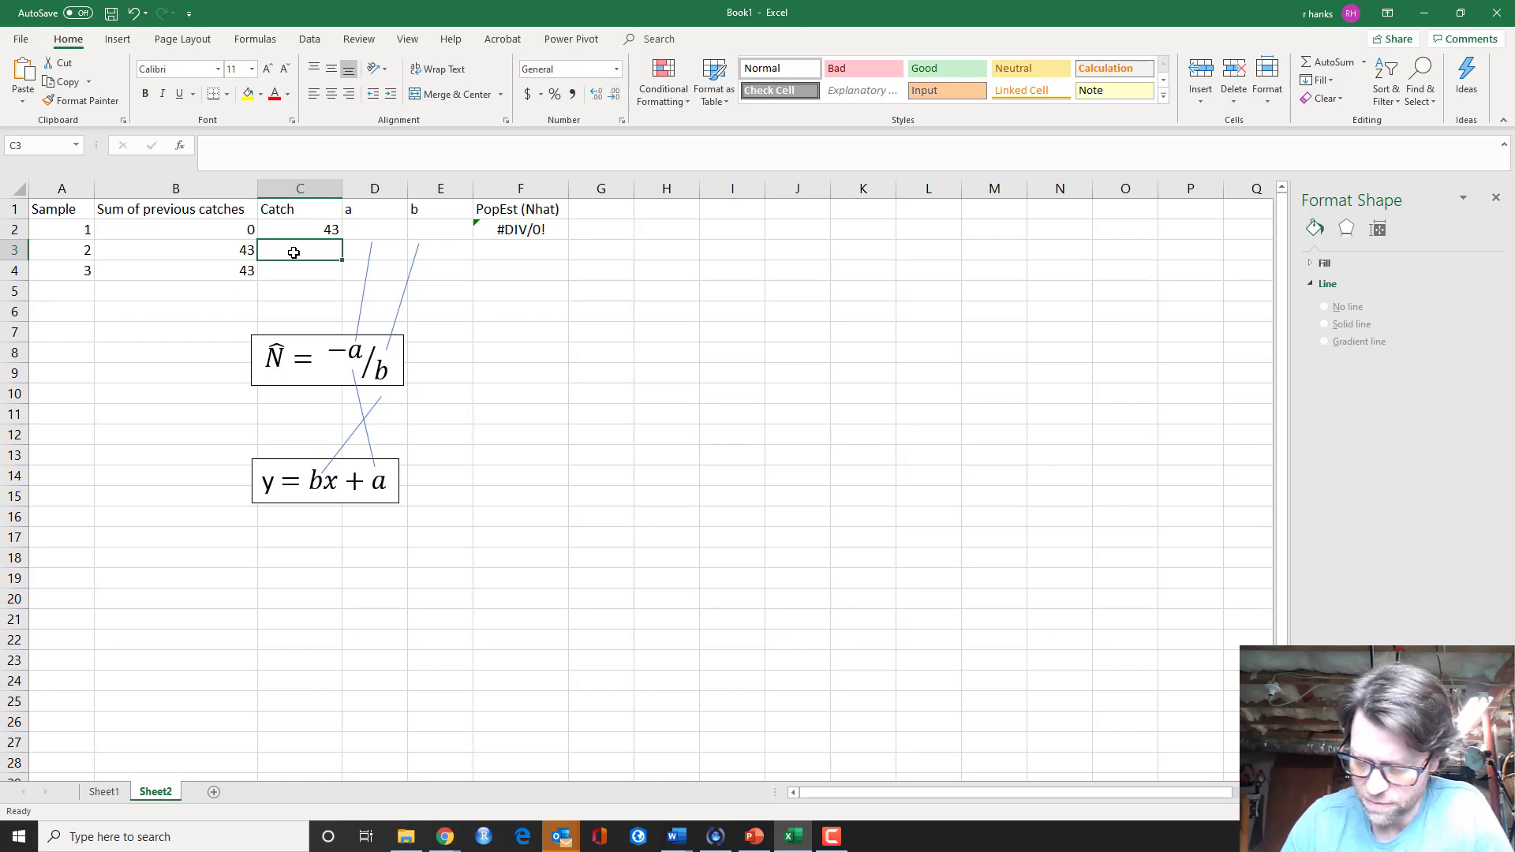
# Enter catches of 31 for sample 2 and 15 for sample 3 in cells C3 and C4.
pyautogui.write('31')
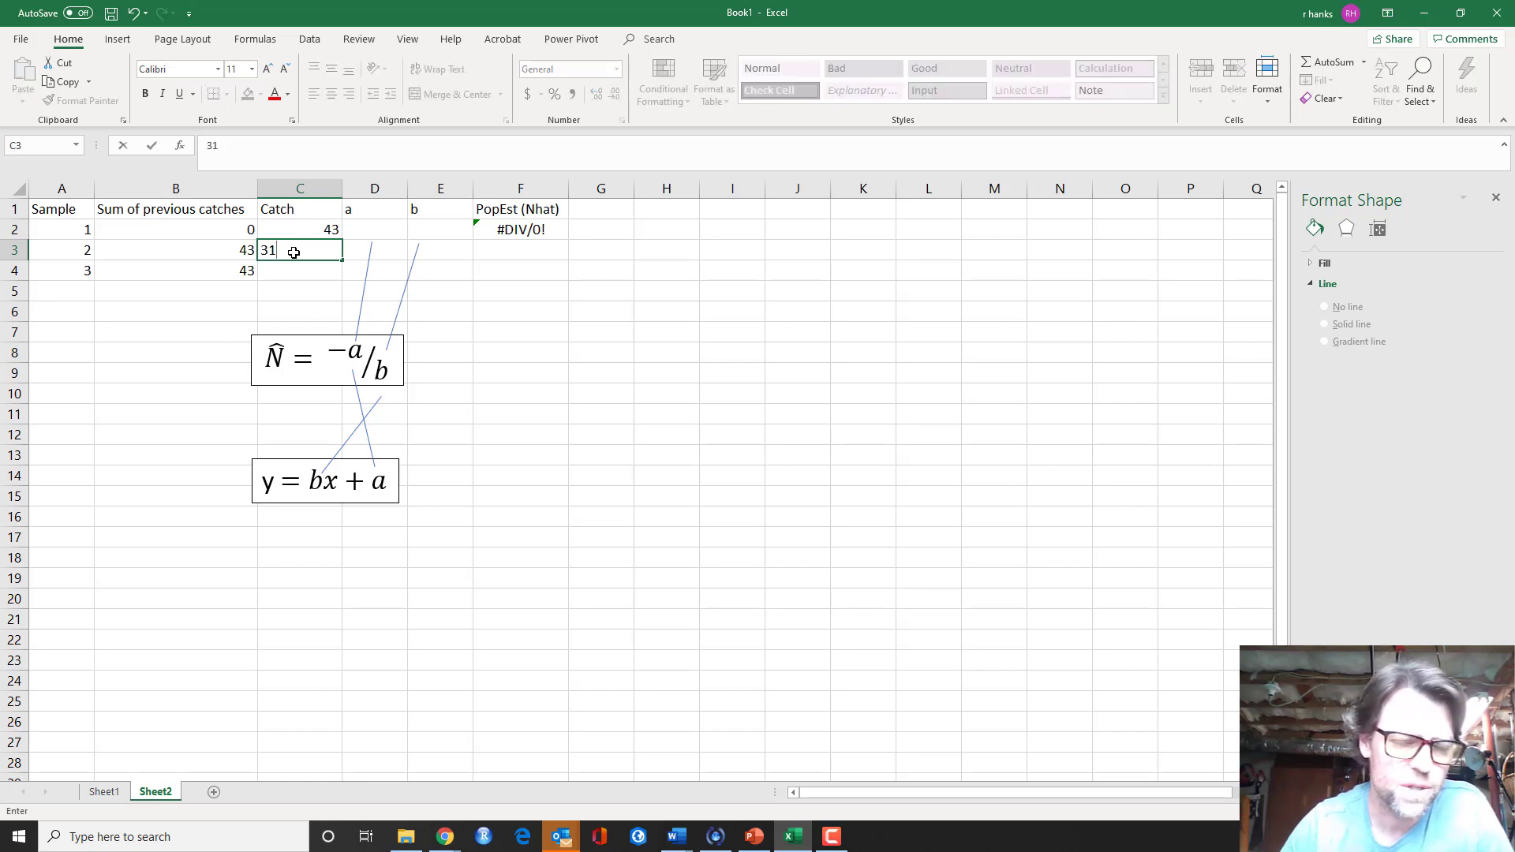
pyautogui.press('Return')
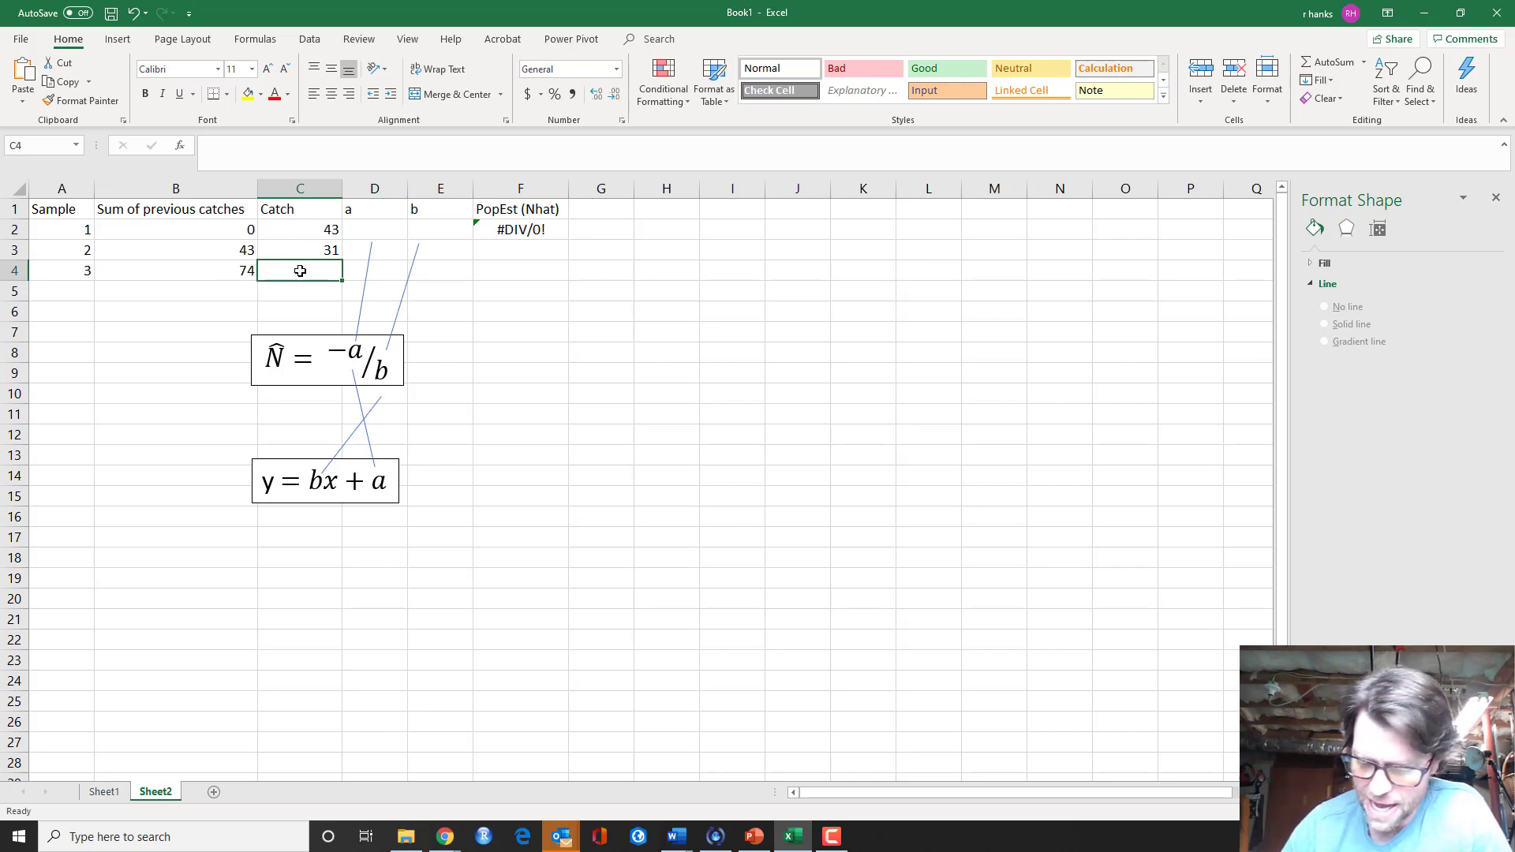
pyautogui.write('15')
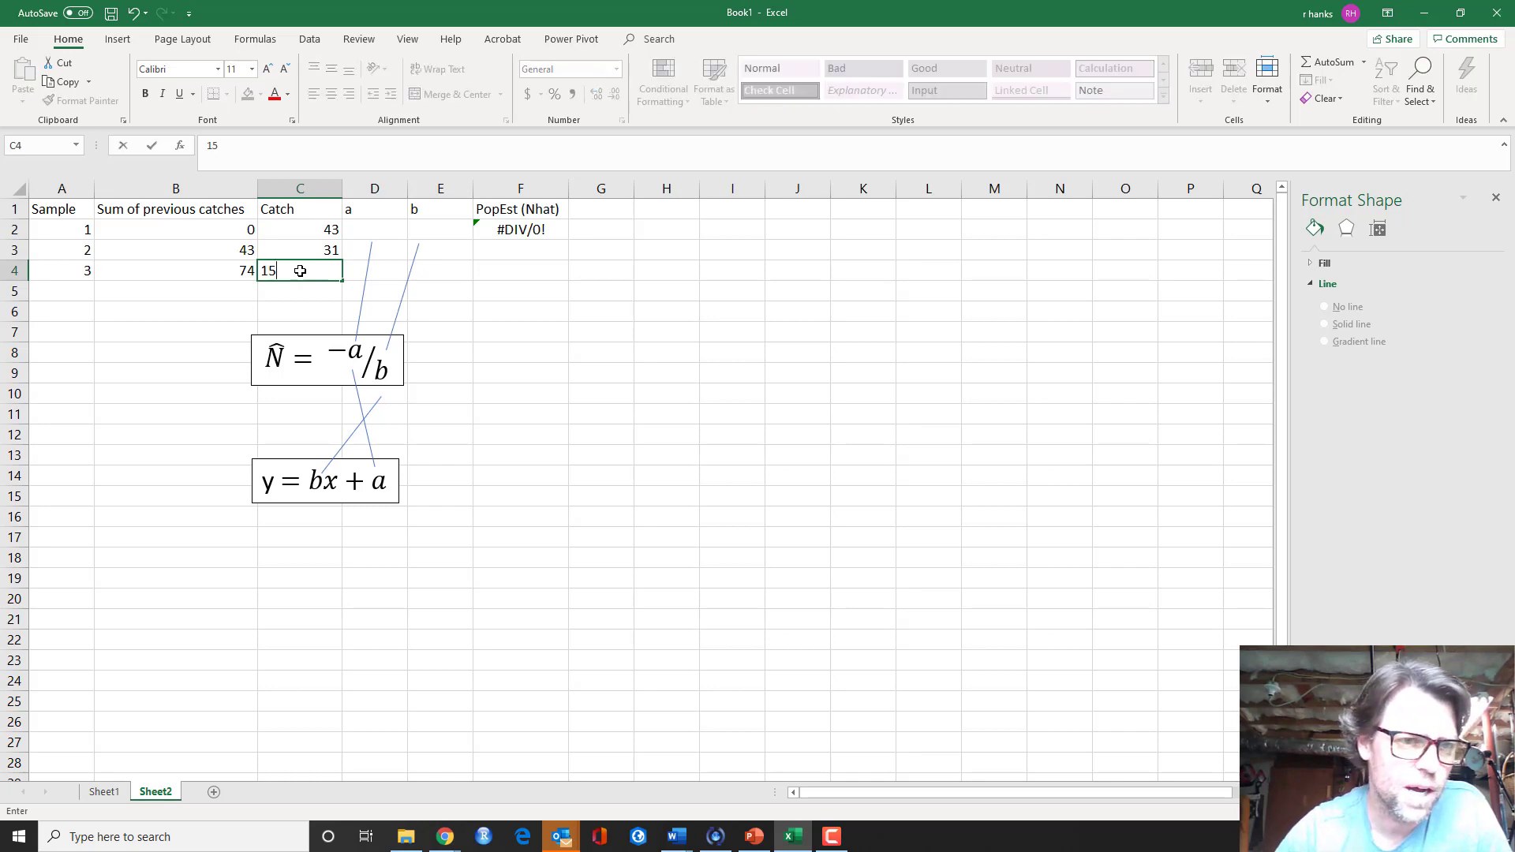
pyautogui.press('Return')
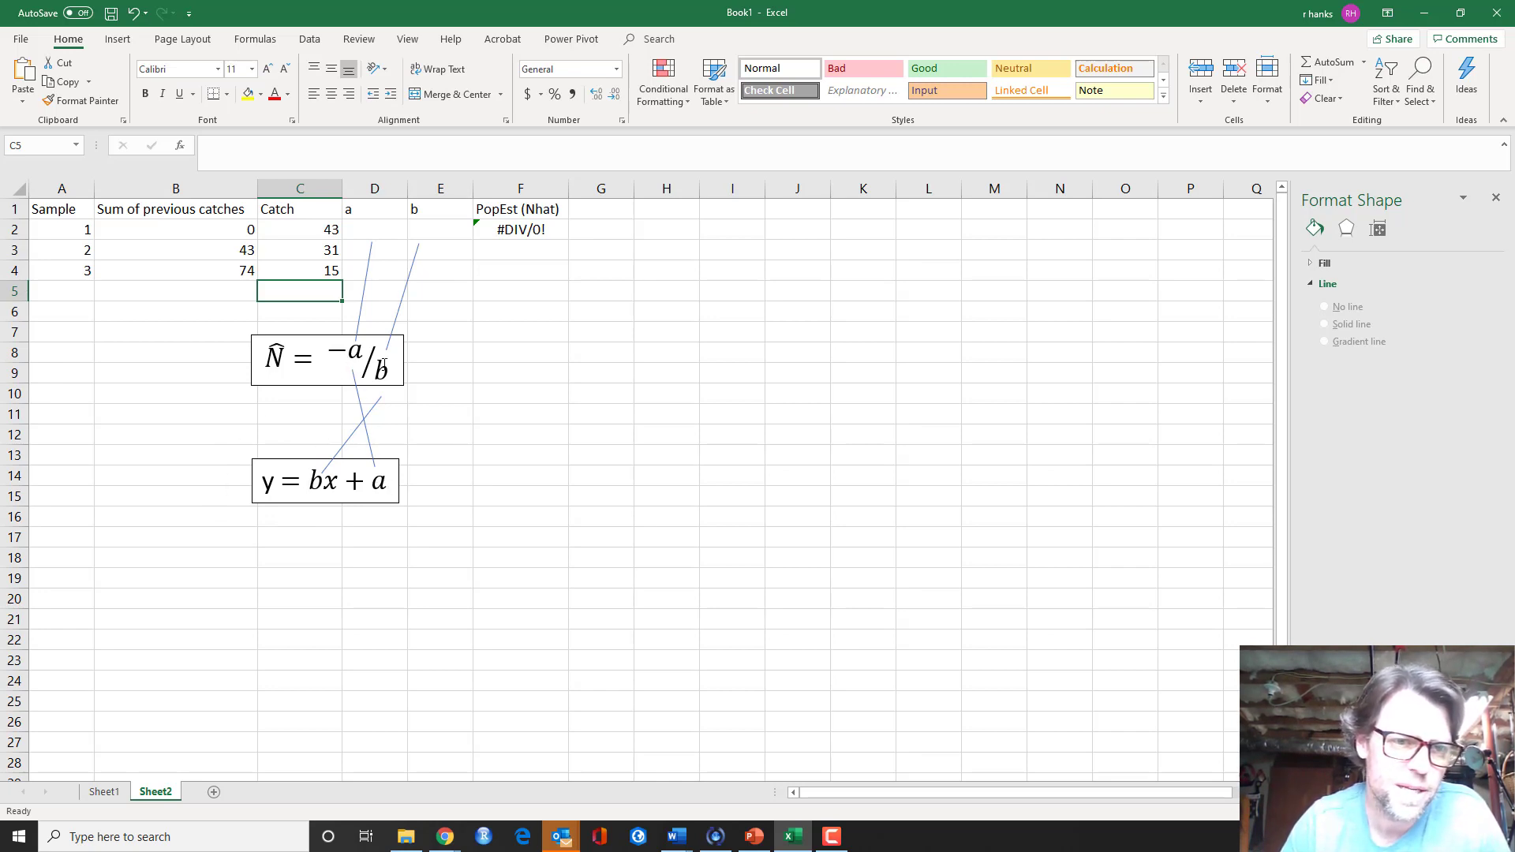
# Insert a markers-only scatter chart of B2:C4 and position it below the PopEst (Nhat) column, clear of the formula boxes.
pyautogui.press('ctrl')
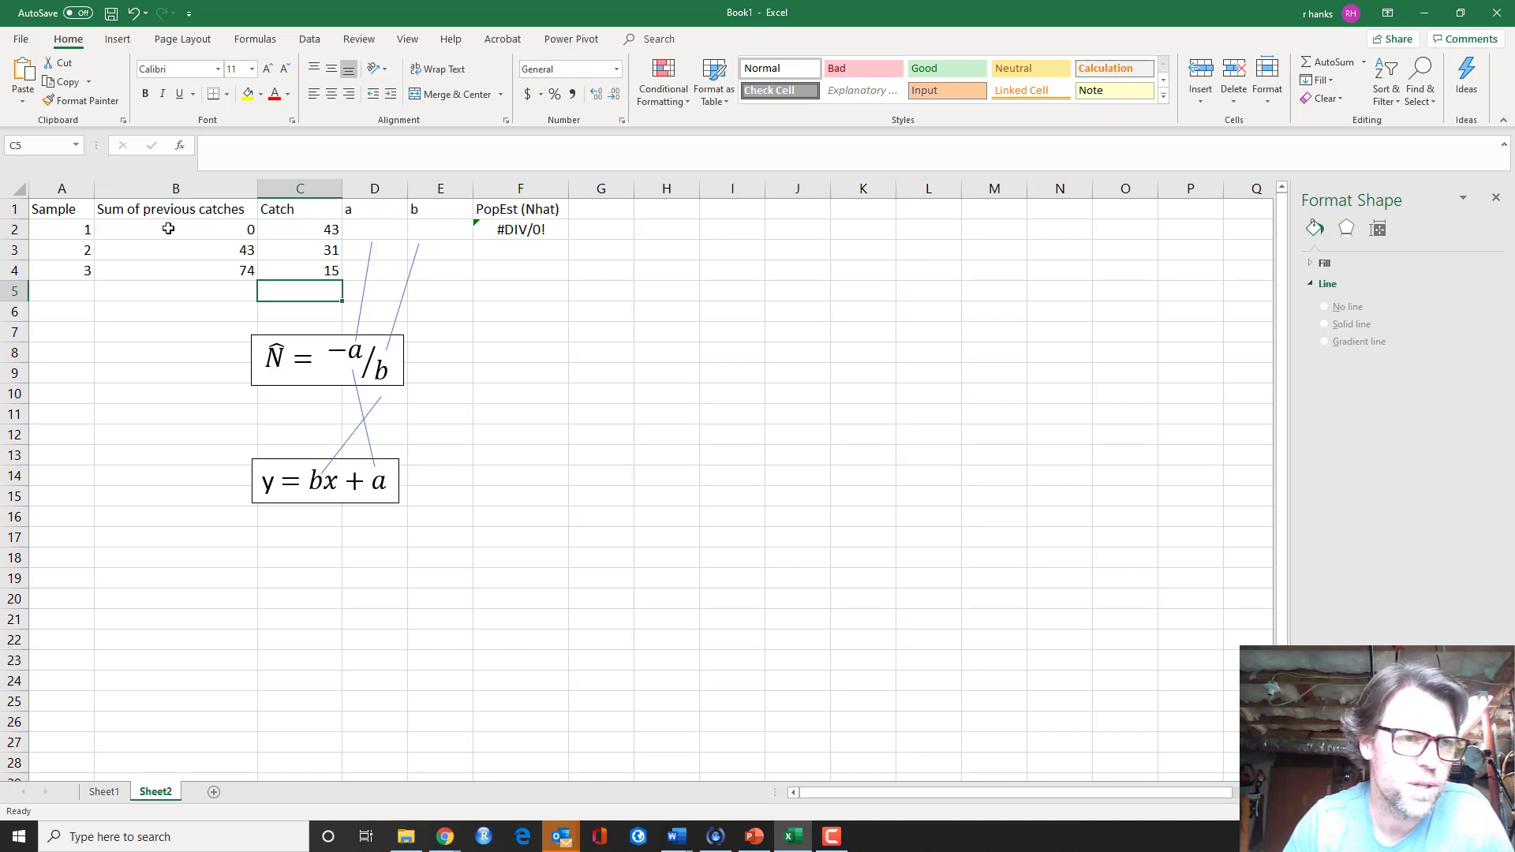
pyautogui.moveTo(168, 229); pyautogui.dragTo(303, 285)
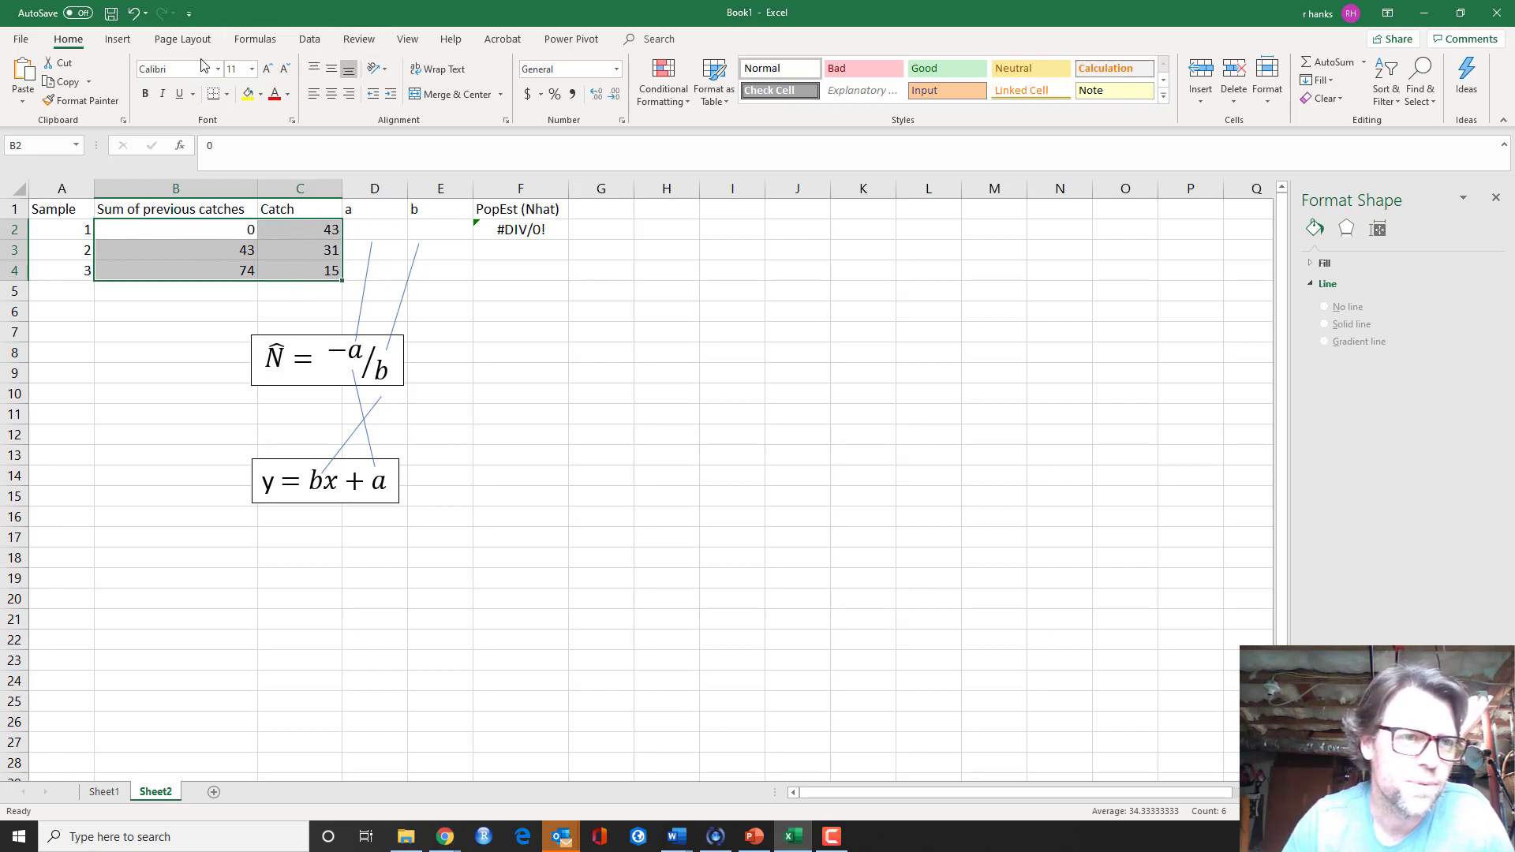
pyautogui.click(124, 46)
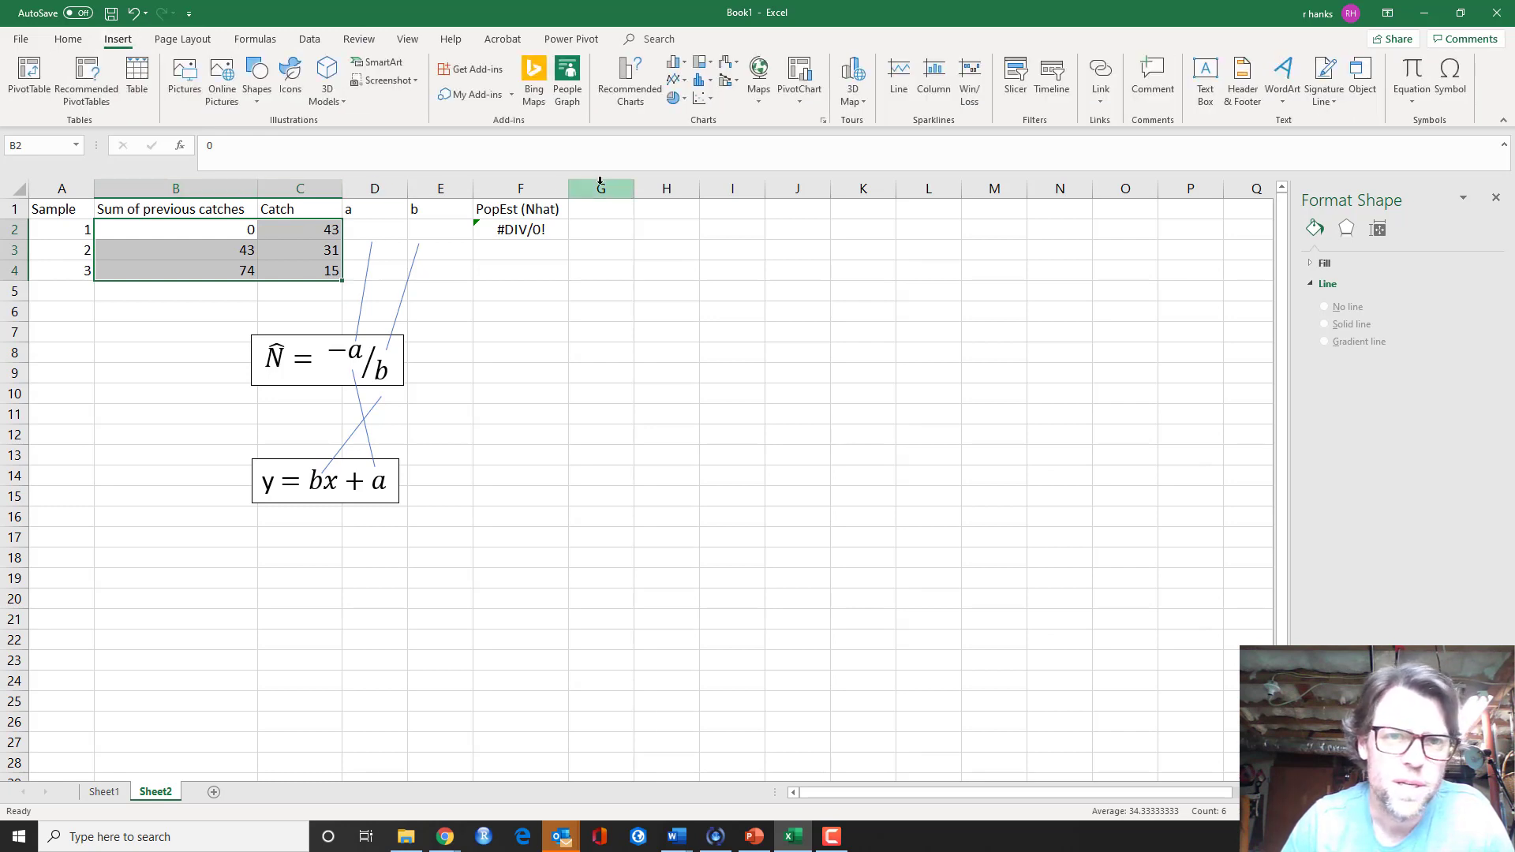
pyautogui.click(708, 100)
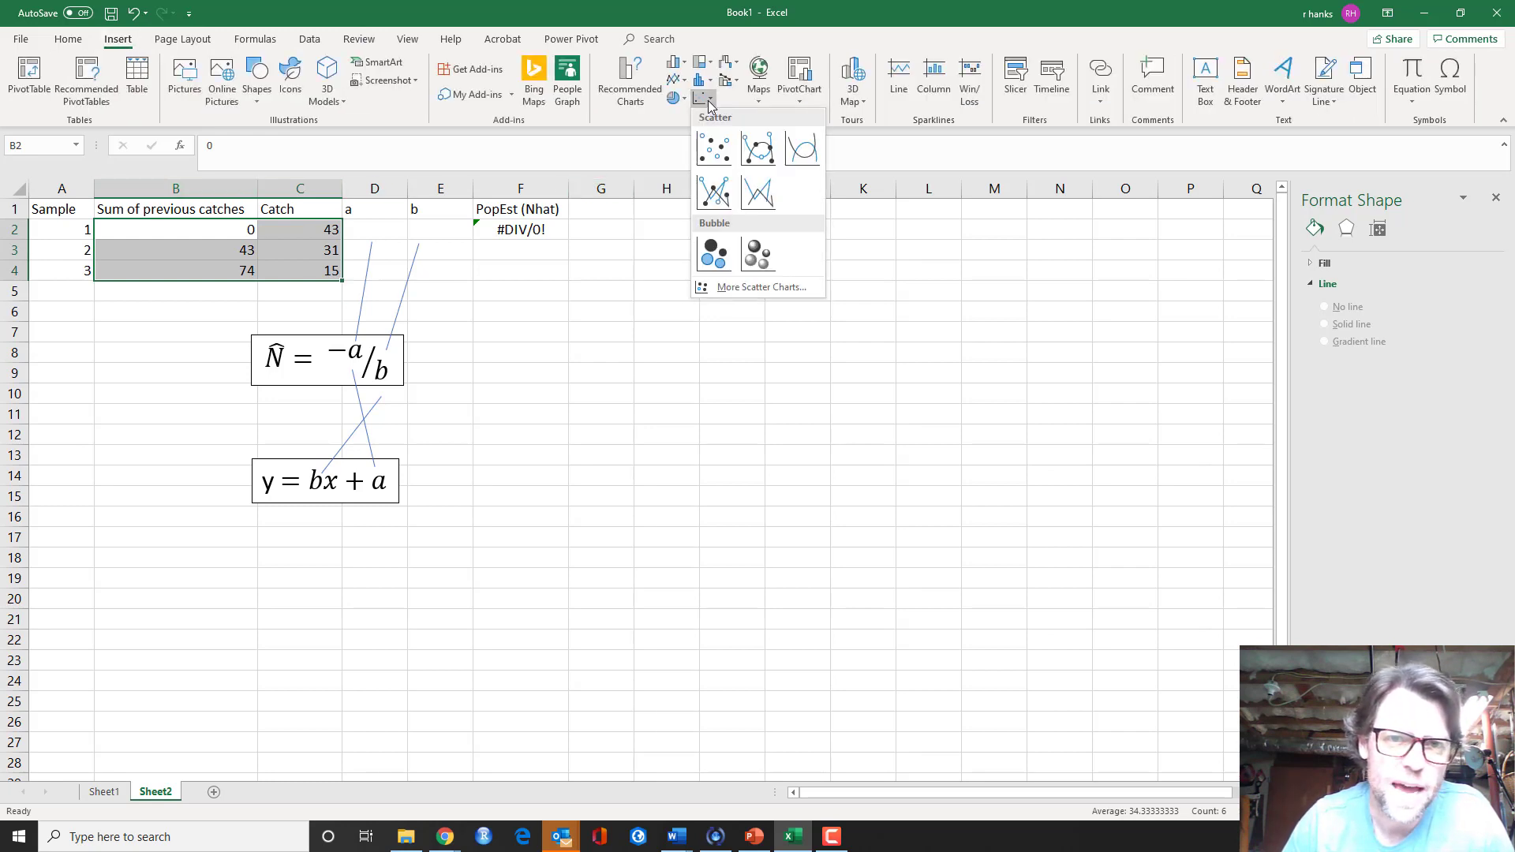
pyautogui.click(715, 148)
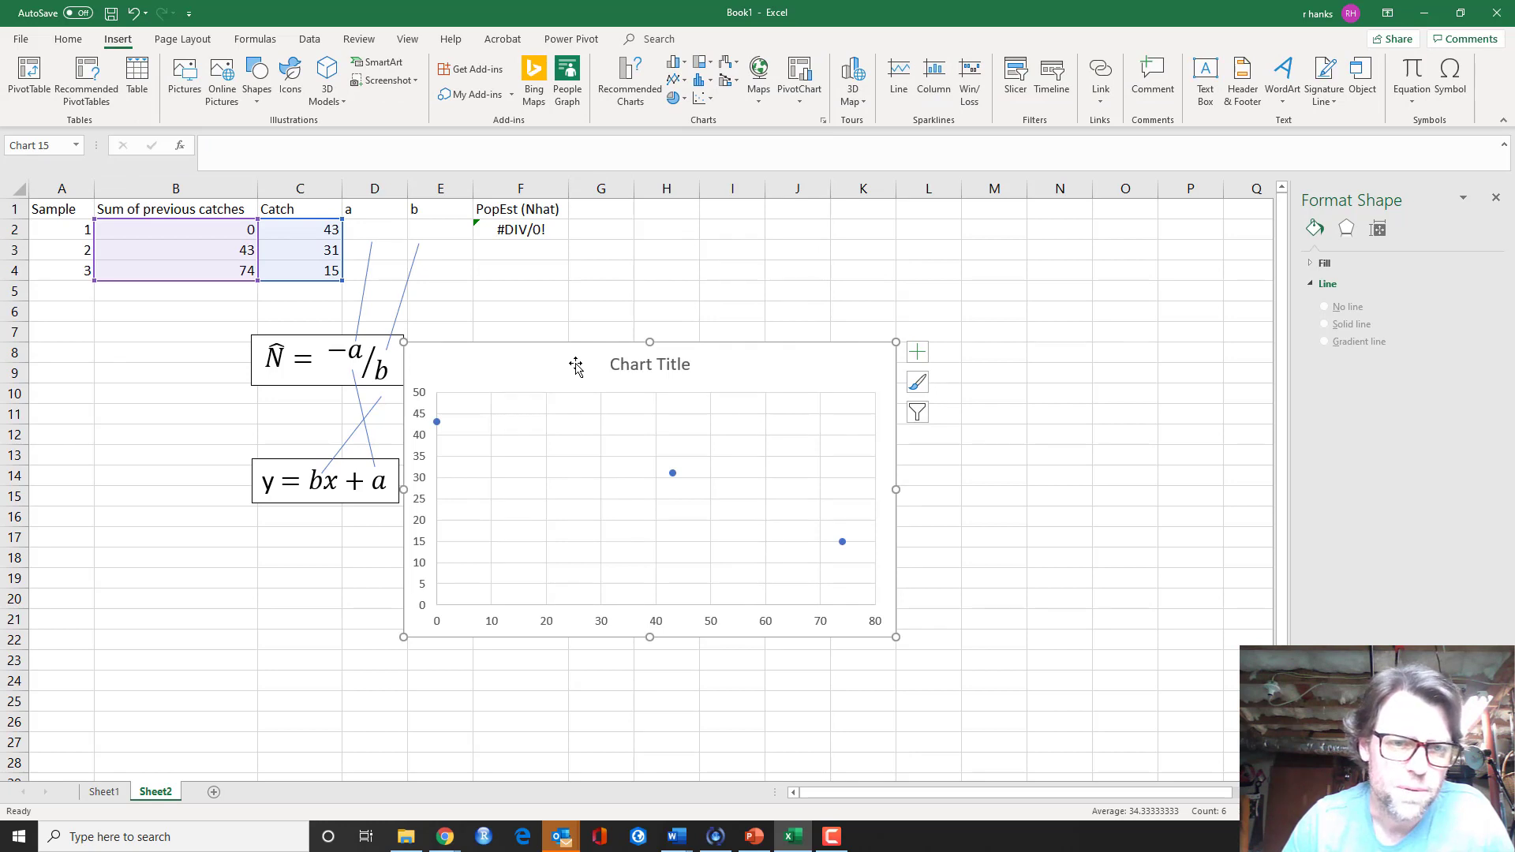
pyautogui.moveTo(575, 362); pyautogui.dragTo(660, 293)
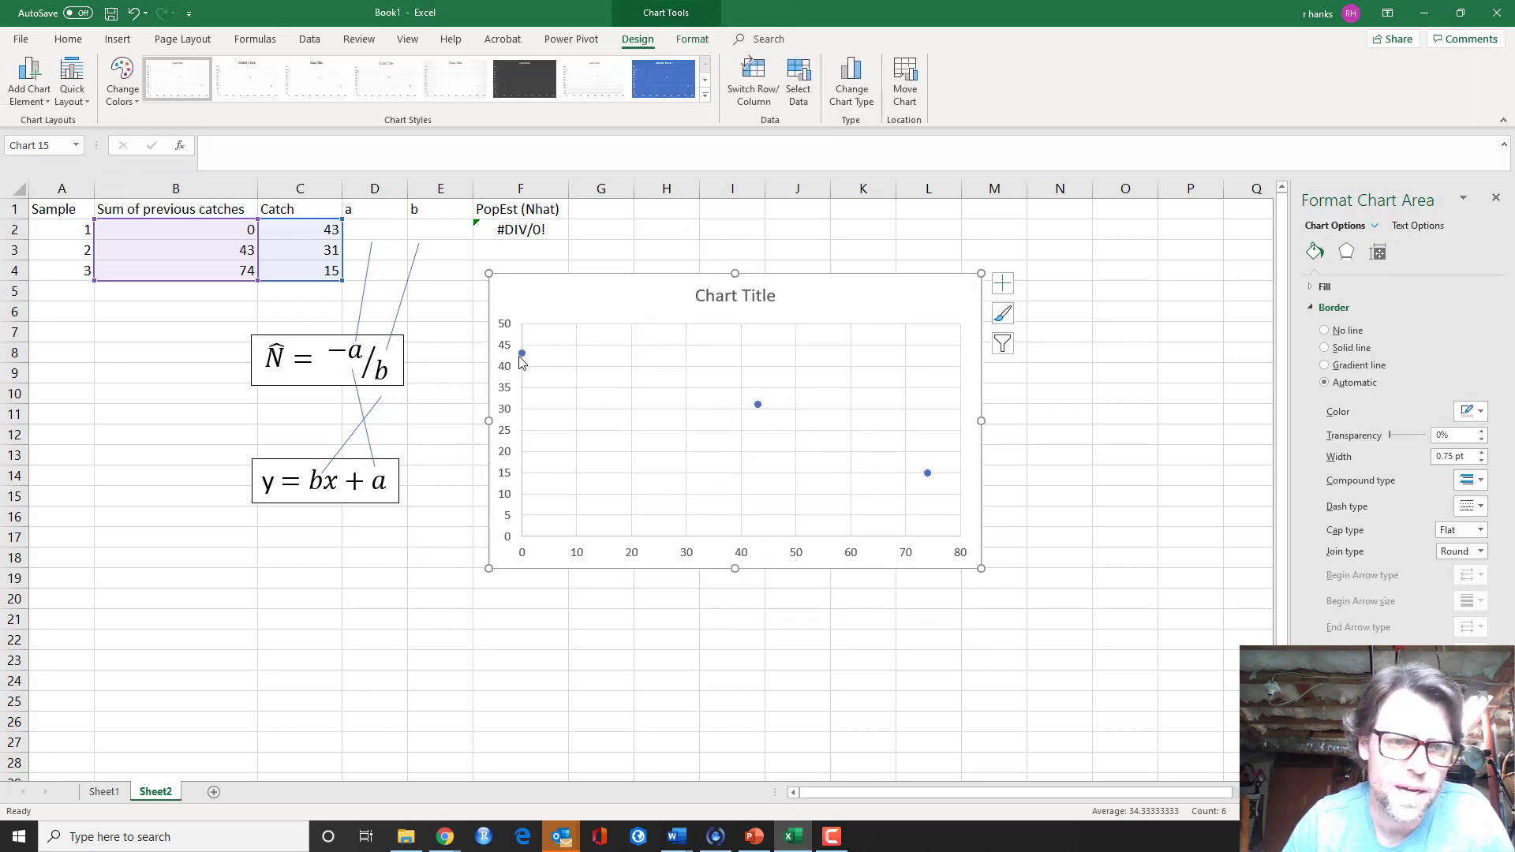
pyautogui.click(758, 404)
pyautogui.rightClick(759, 406)
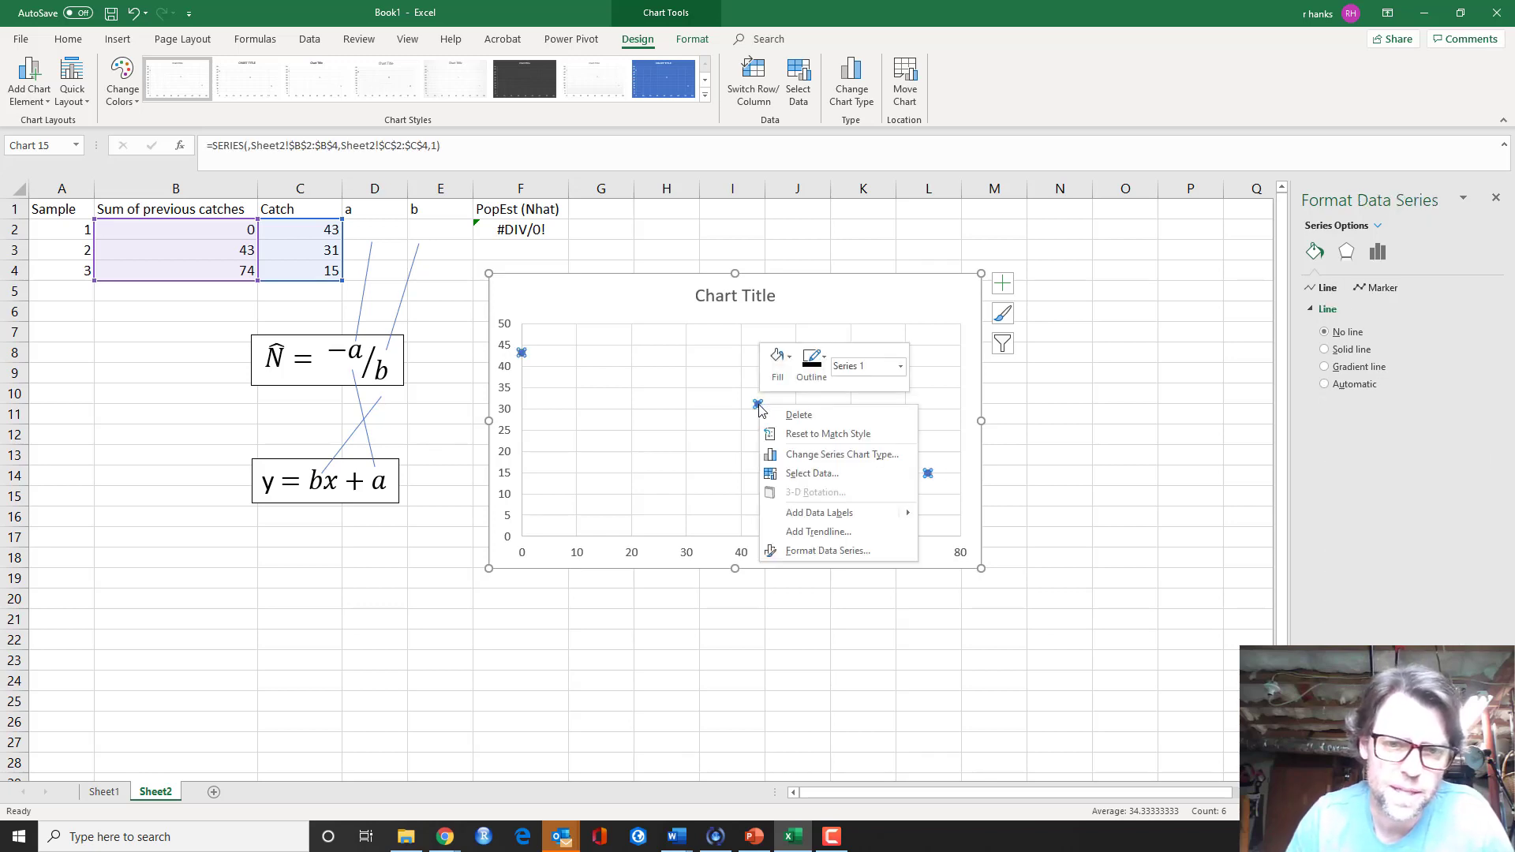
pyautogui.press('Escape')
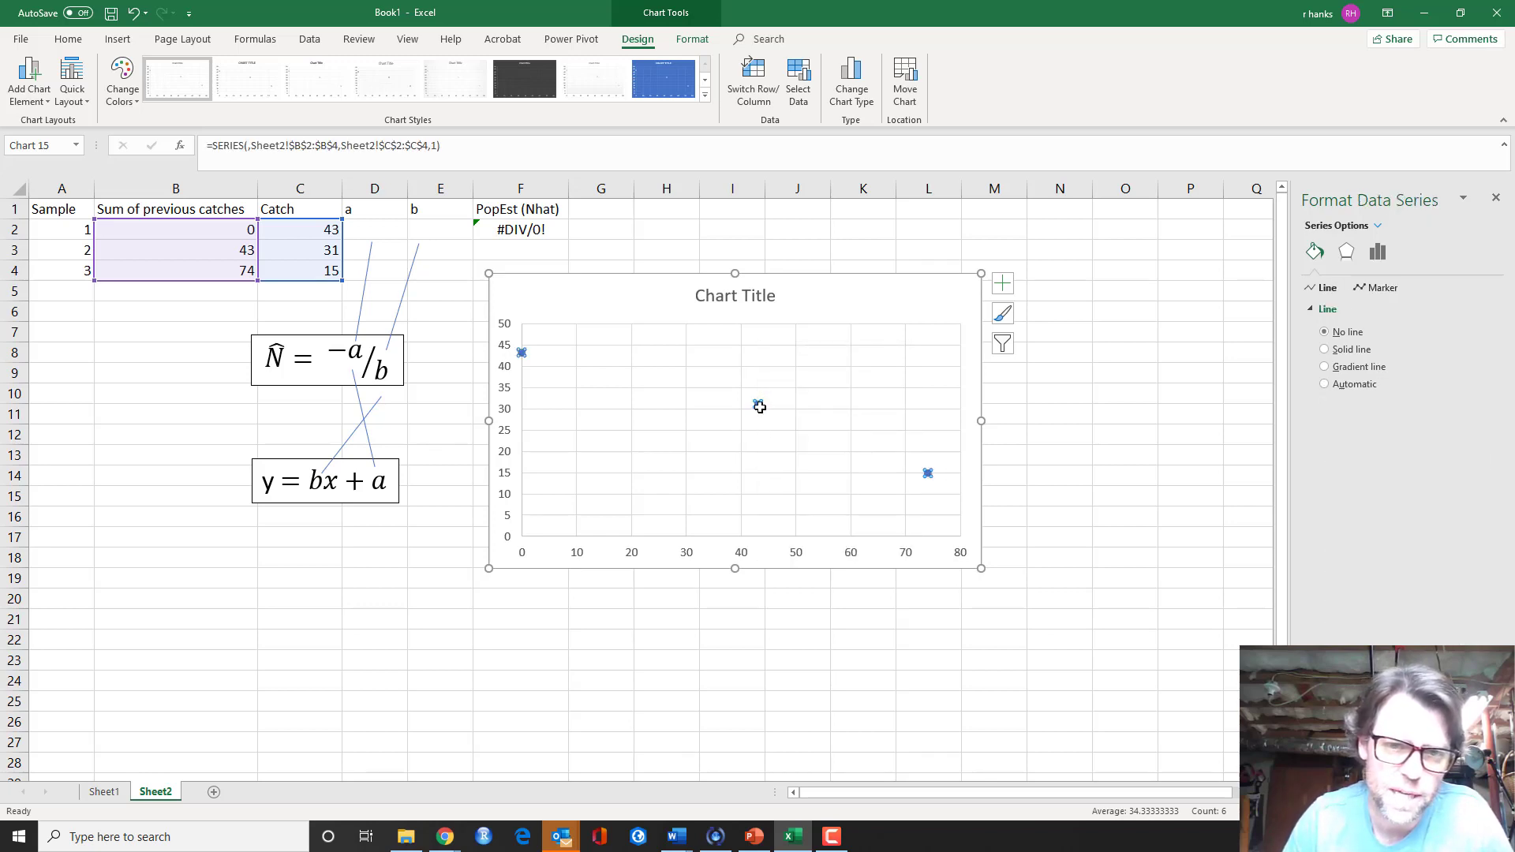
pyautogui.click(760, 416)
pyautogui.click(758, 404)
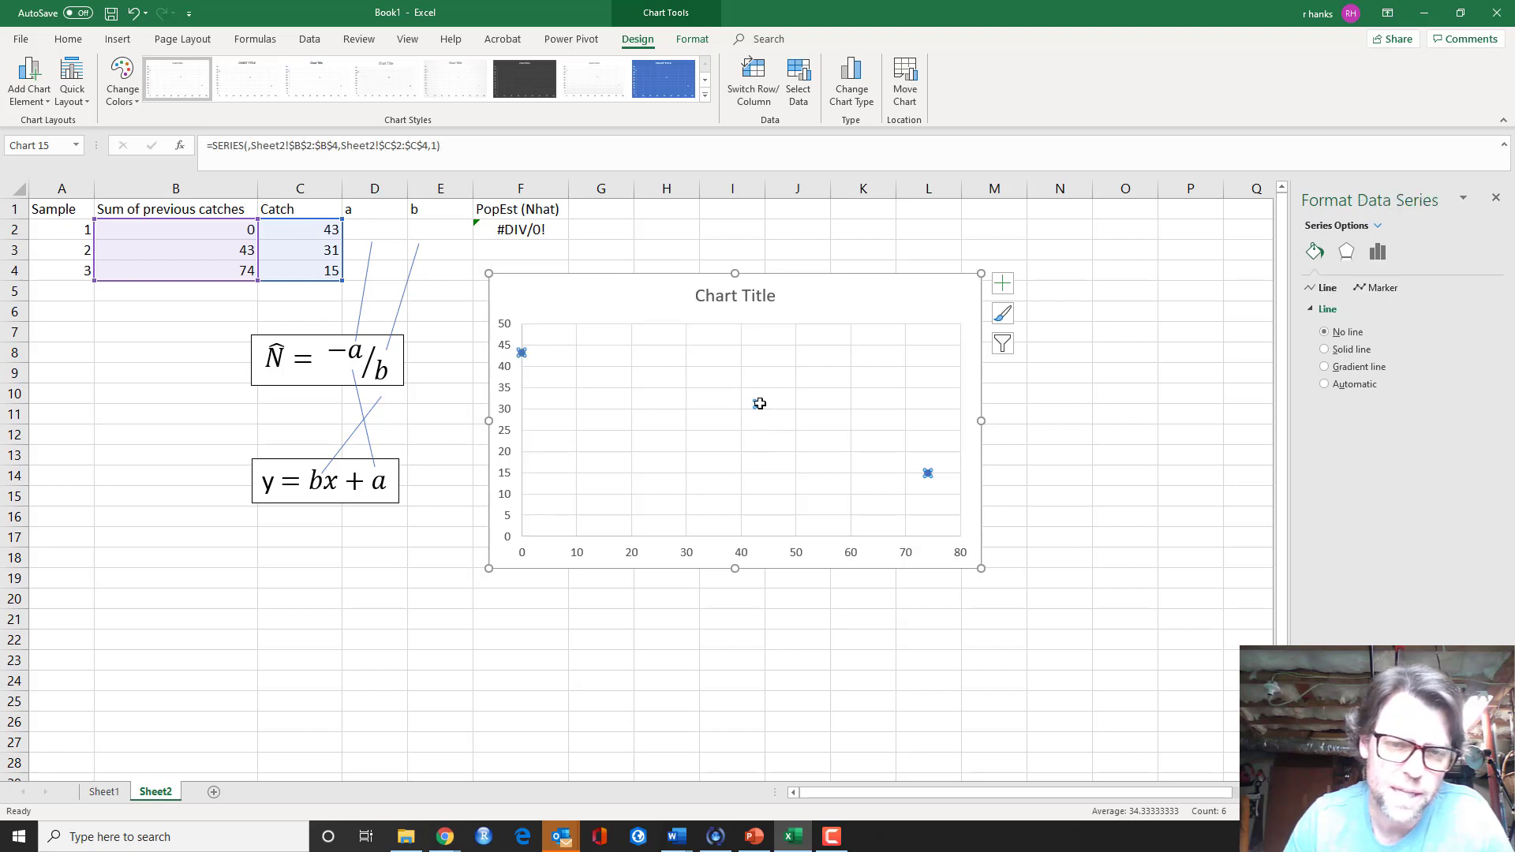
pyautogui.rightClick(759, 404)
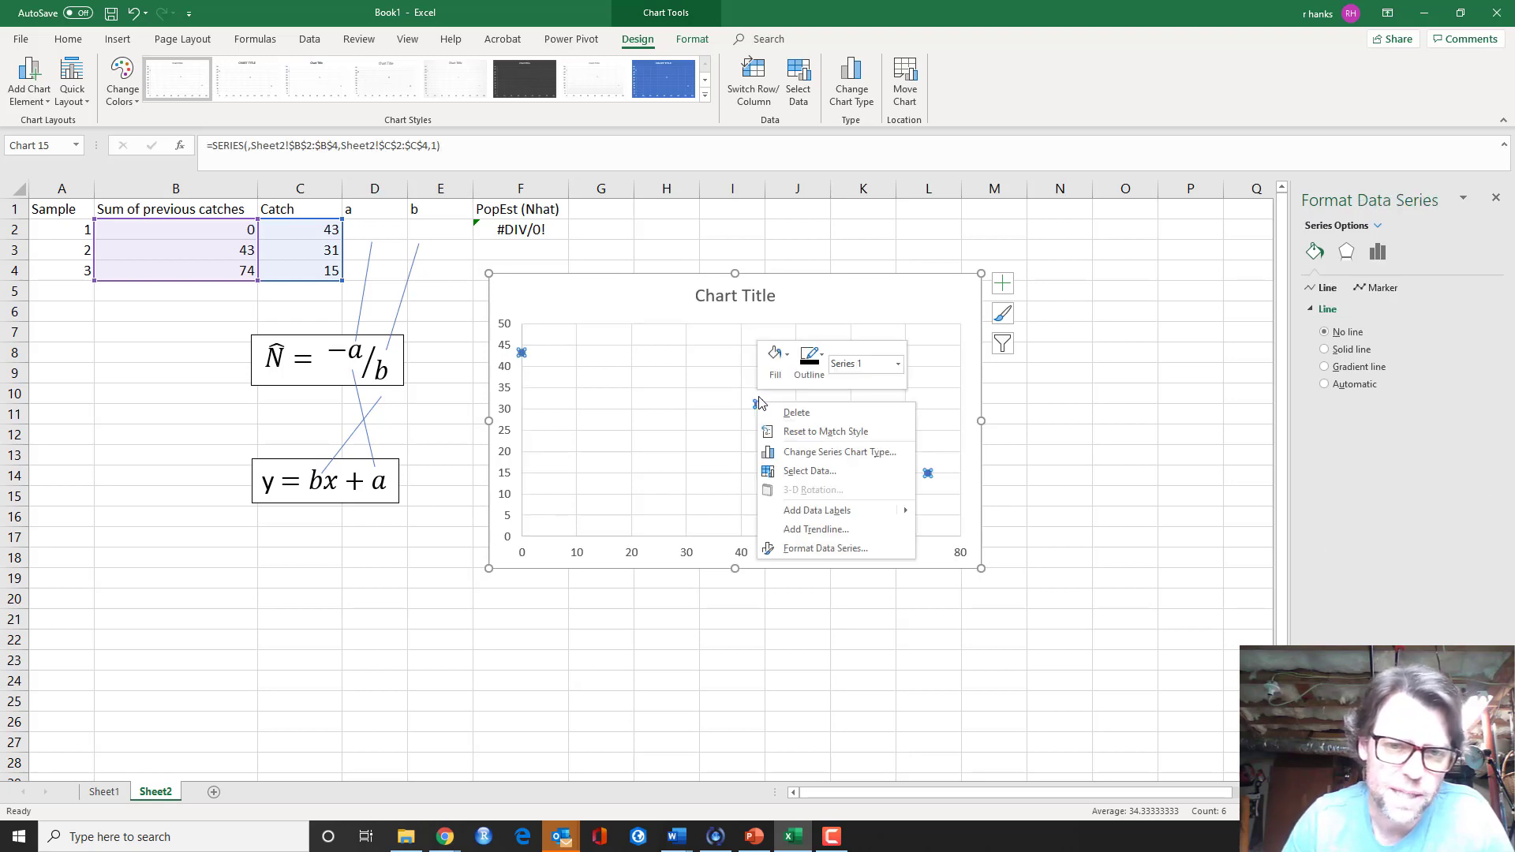
pyautogui.click(808, 471)
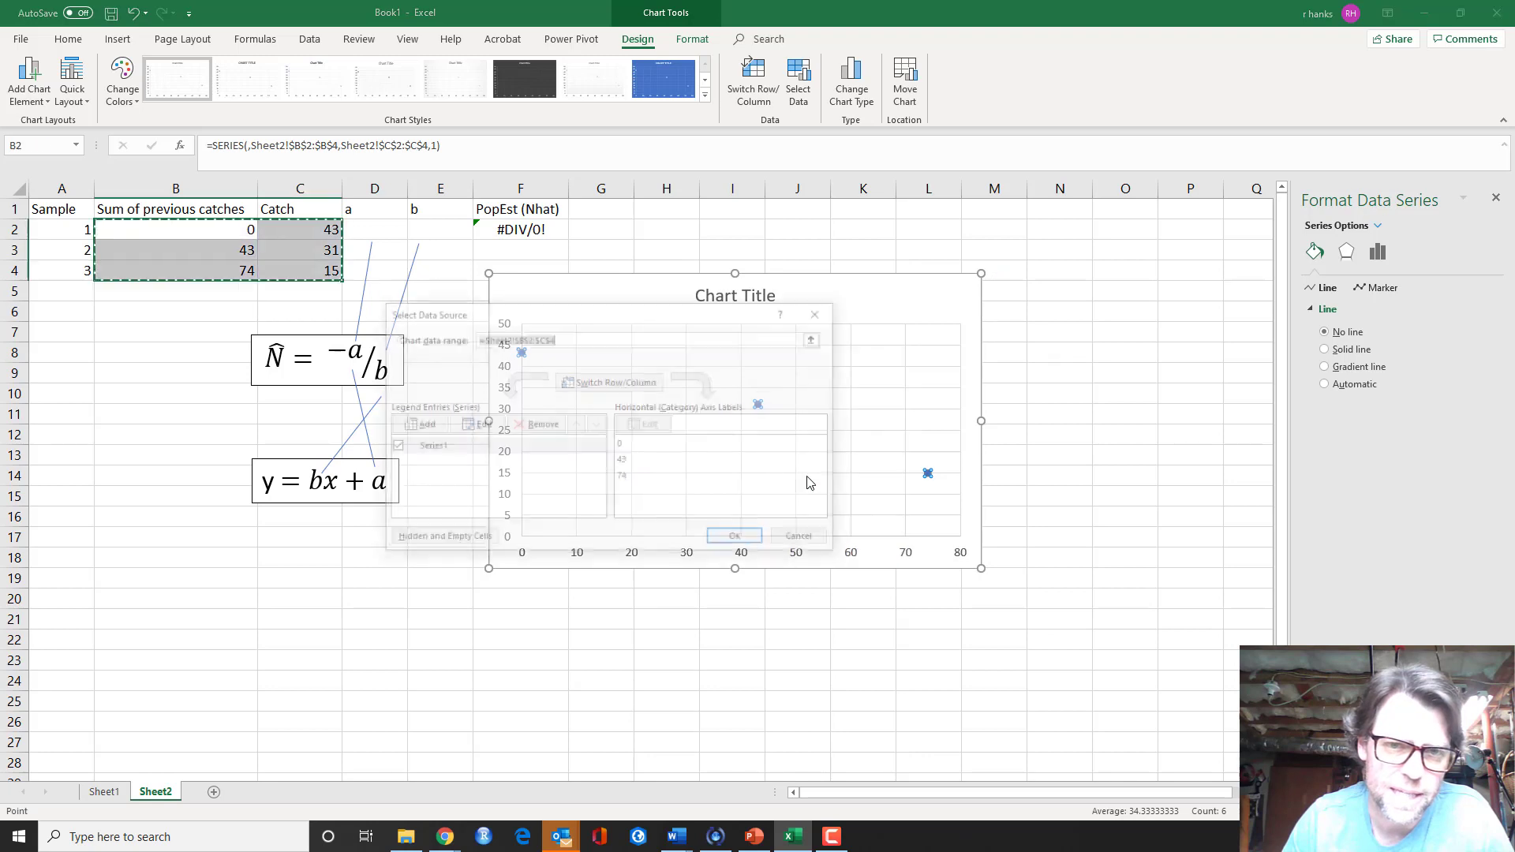
pyautogui.click(739, 539)
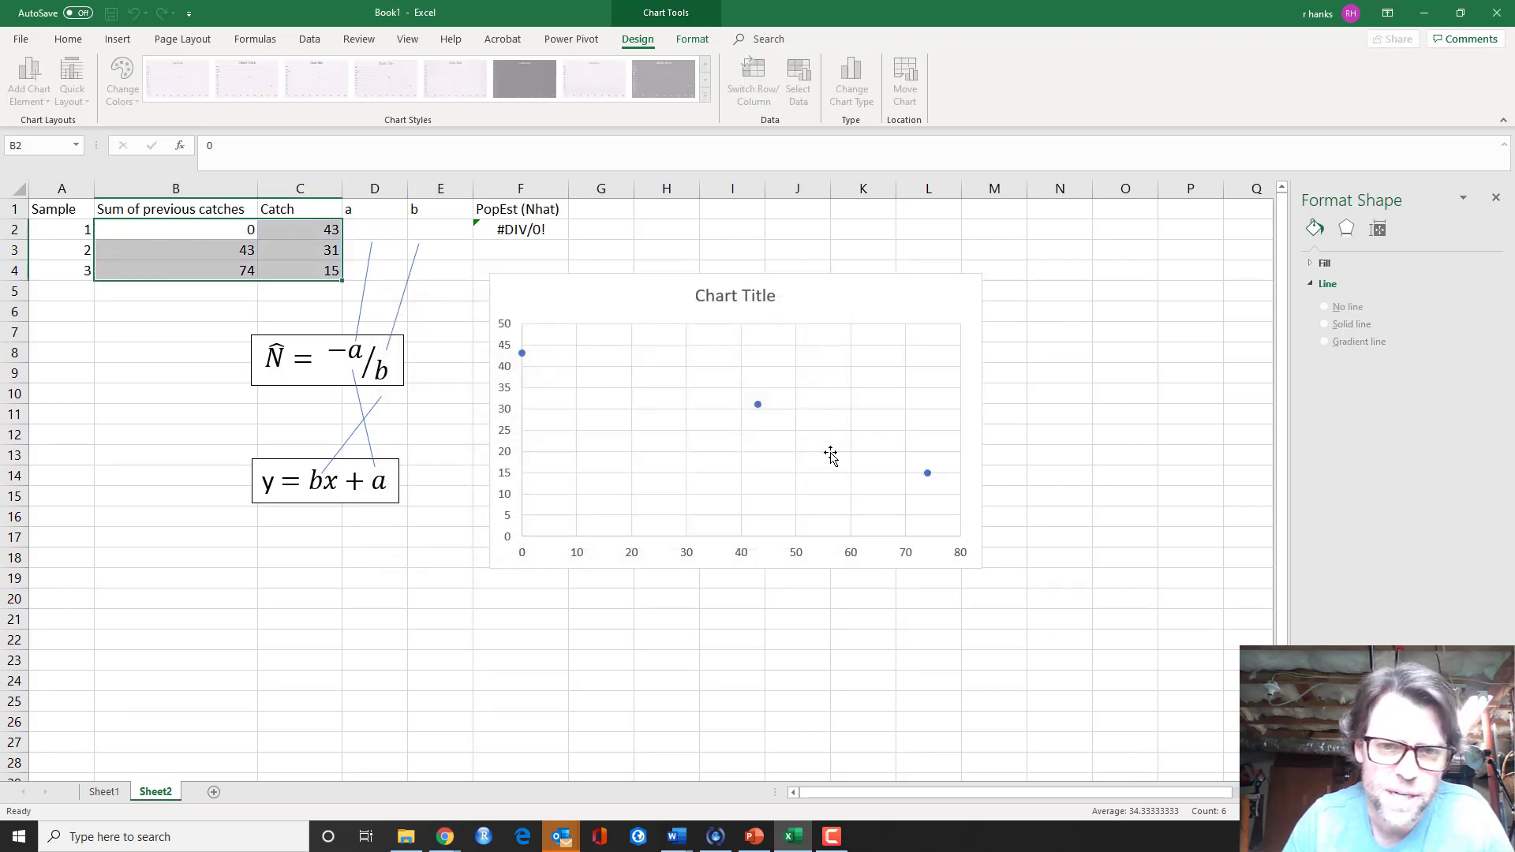
# Add a linear trendline to the chart's data series with its equation displayed, placing the equation beside the chart title.
pyautogui.rightClick(758, 405)
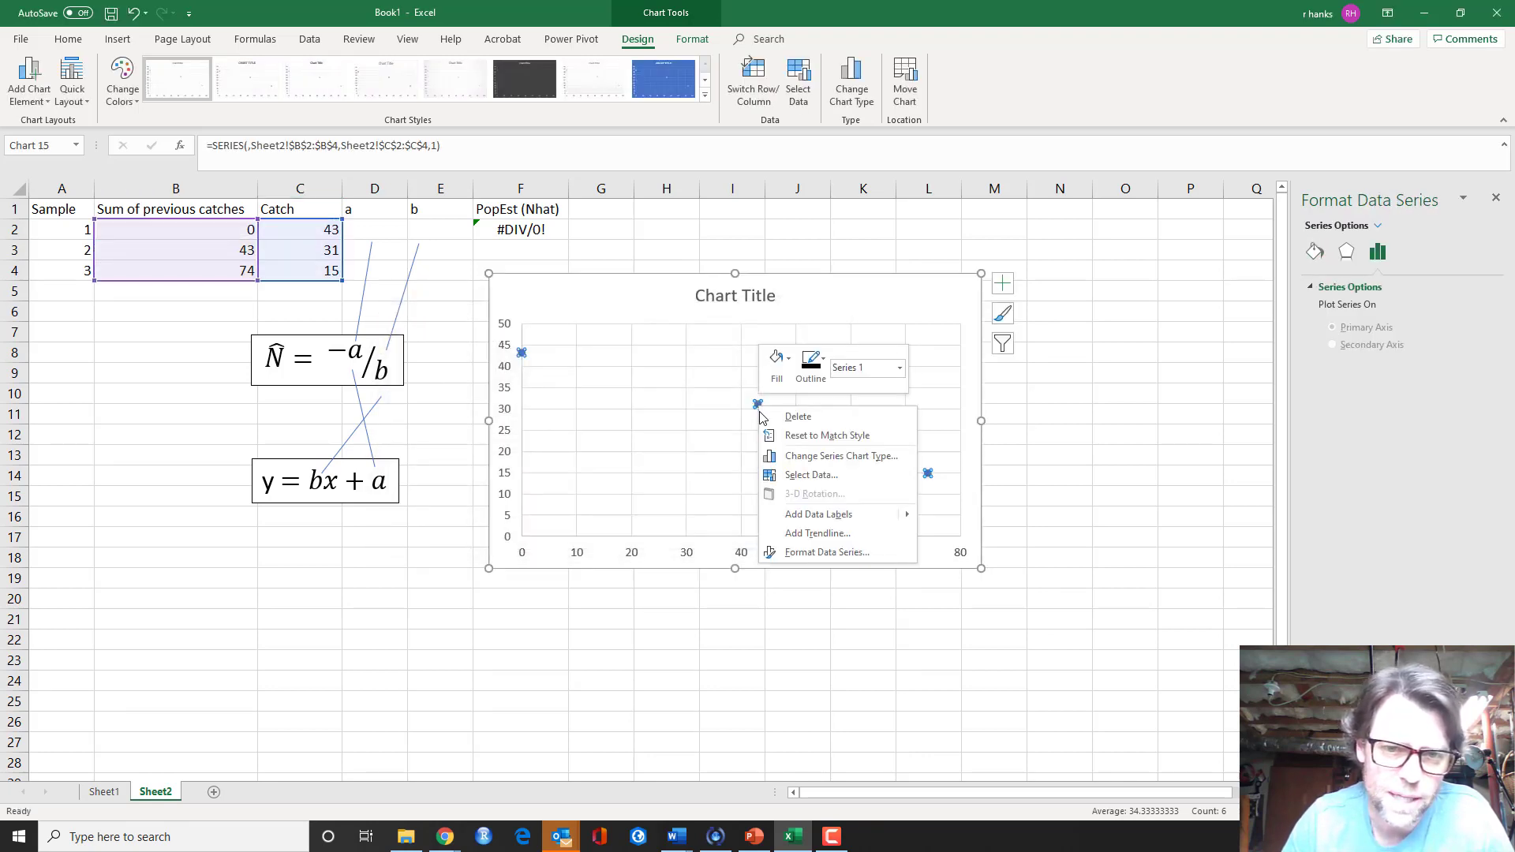
pyautogui.click(808, 539)
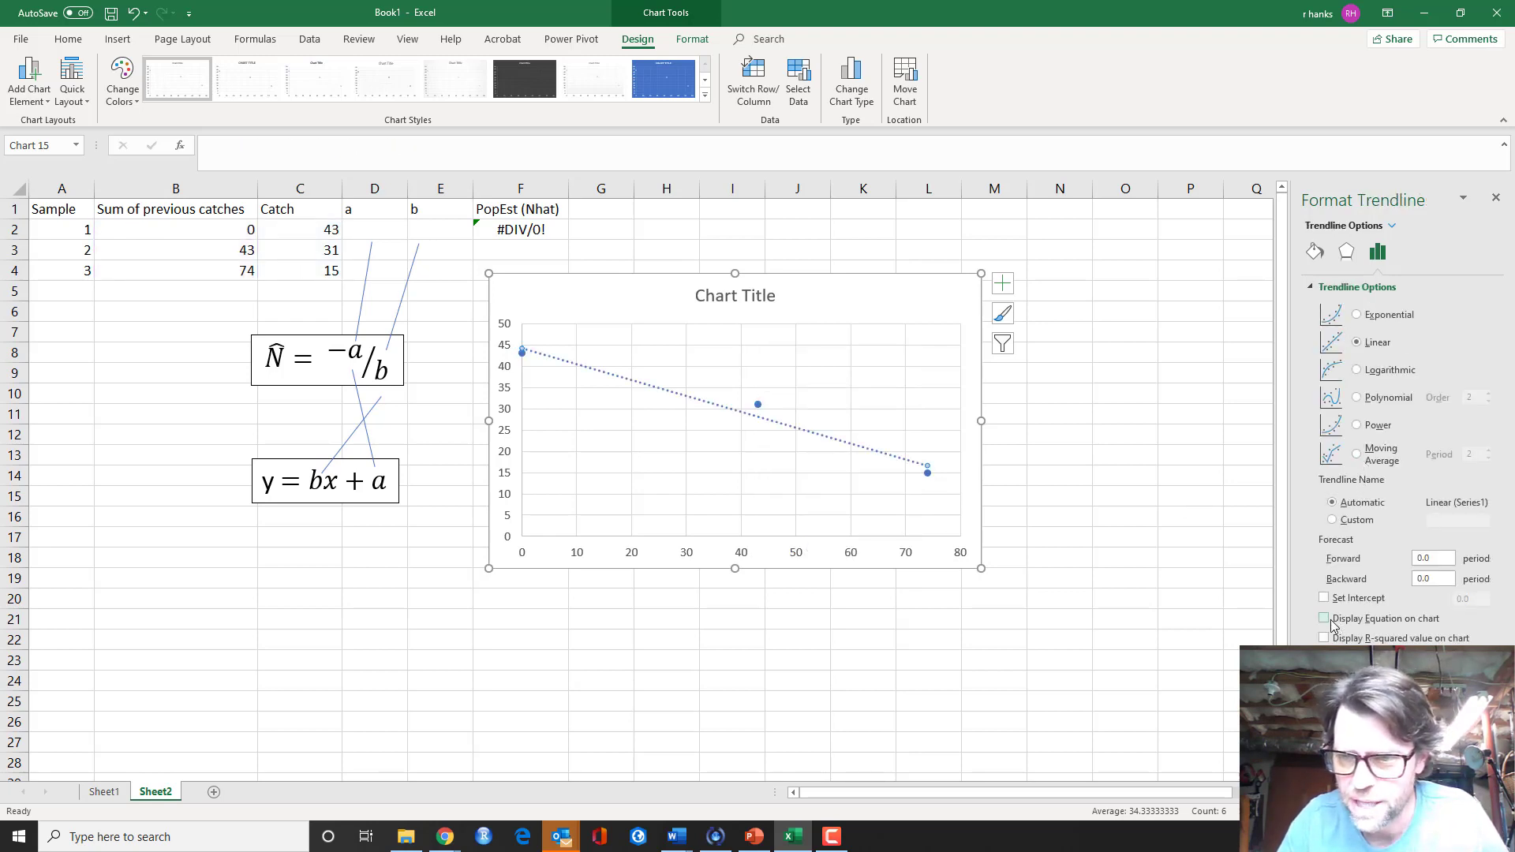
pyautogui.click(1002, 284)
pyautogui.click(1003, 314)
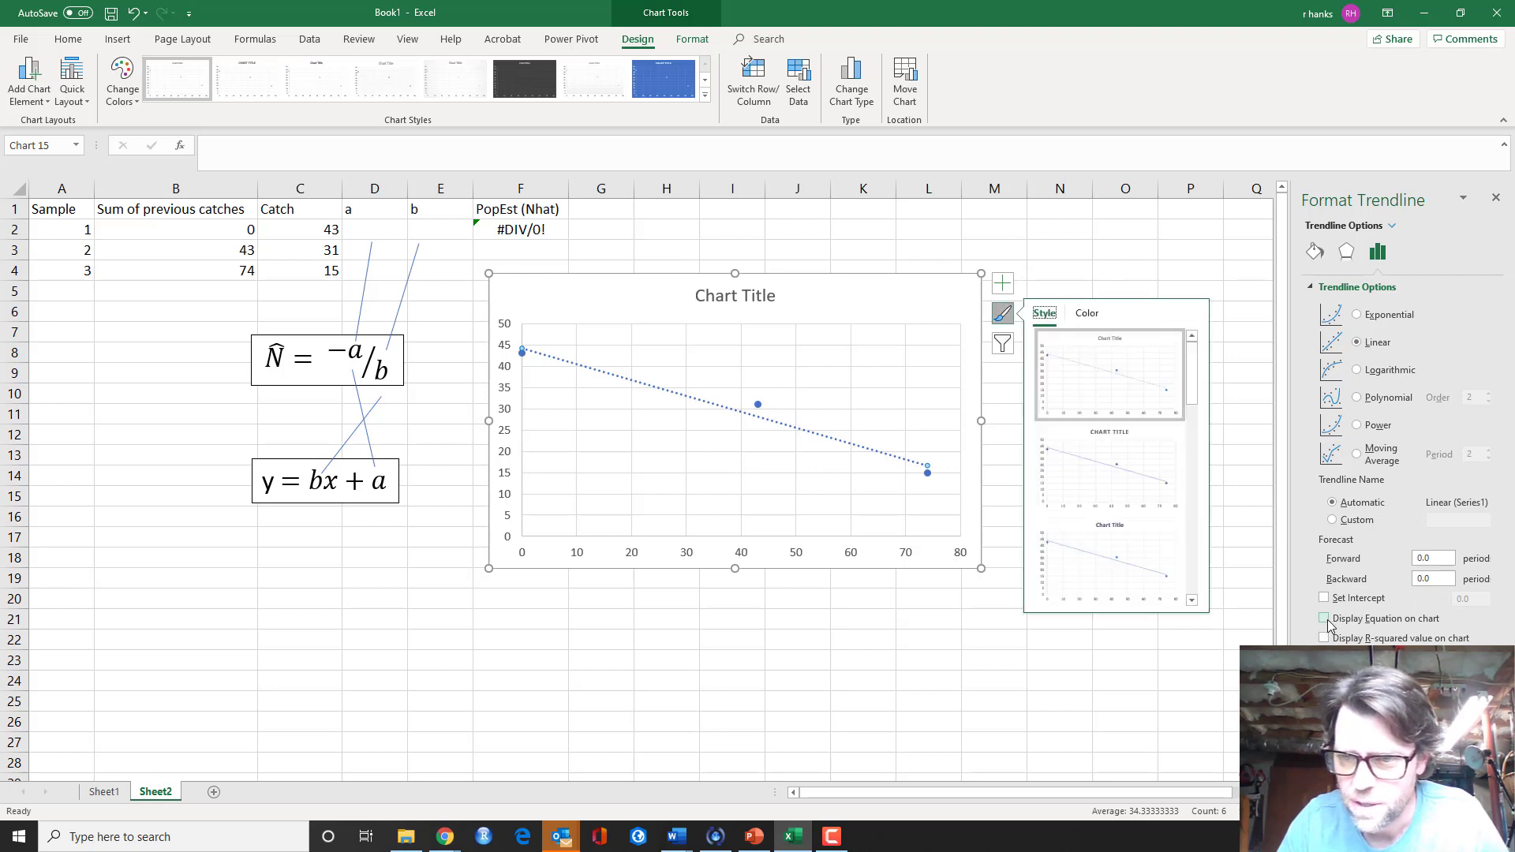
pyautogui.click(1325, 619)
pyautogui.click(843, 471)
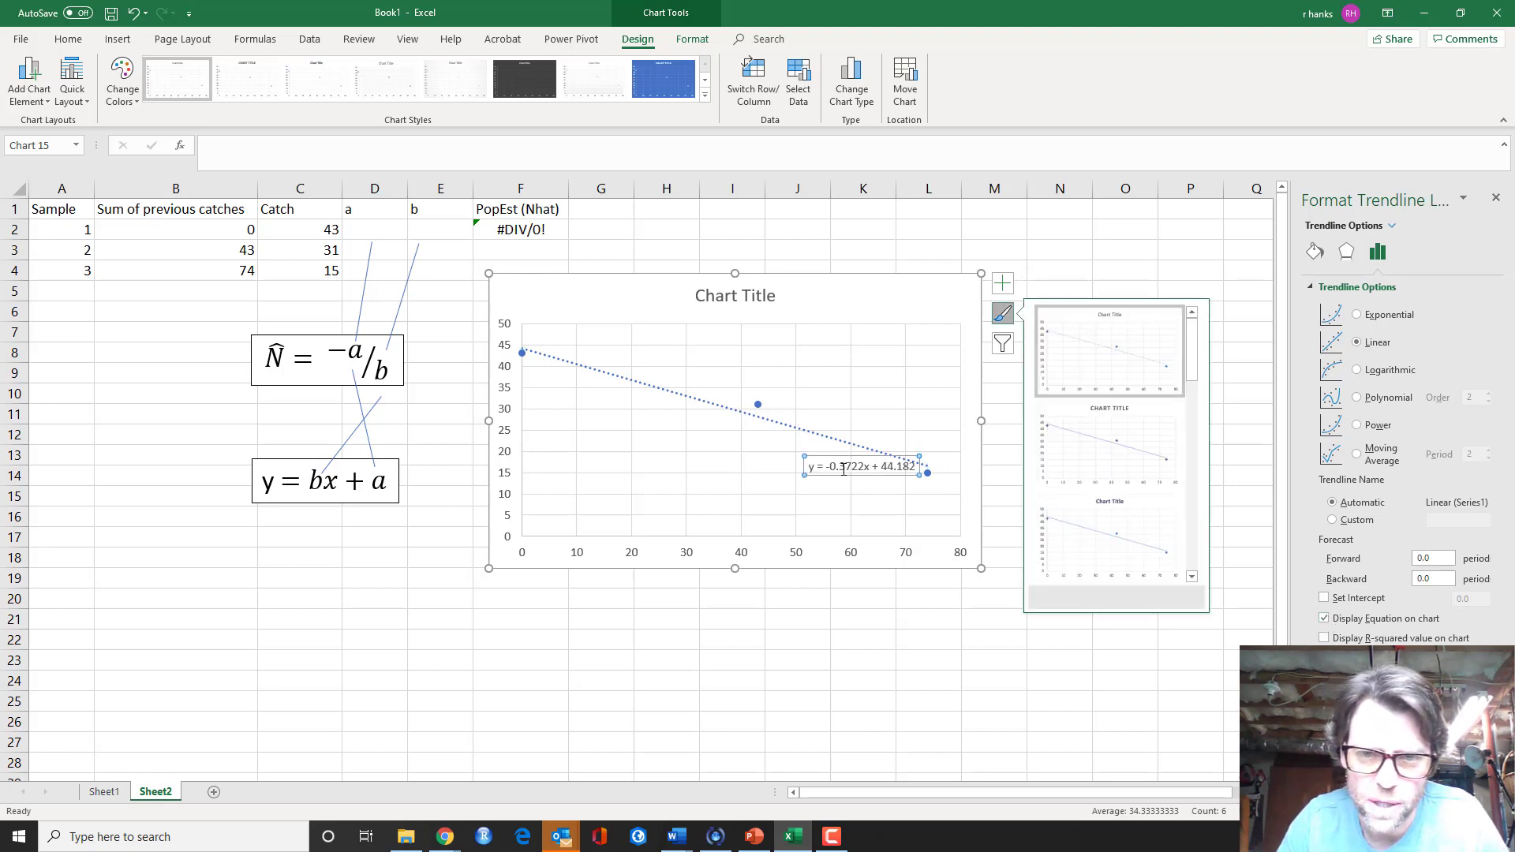
pyautogui.moveTo(843, 471); pyautogui.dragTo(870, 303)
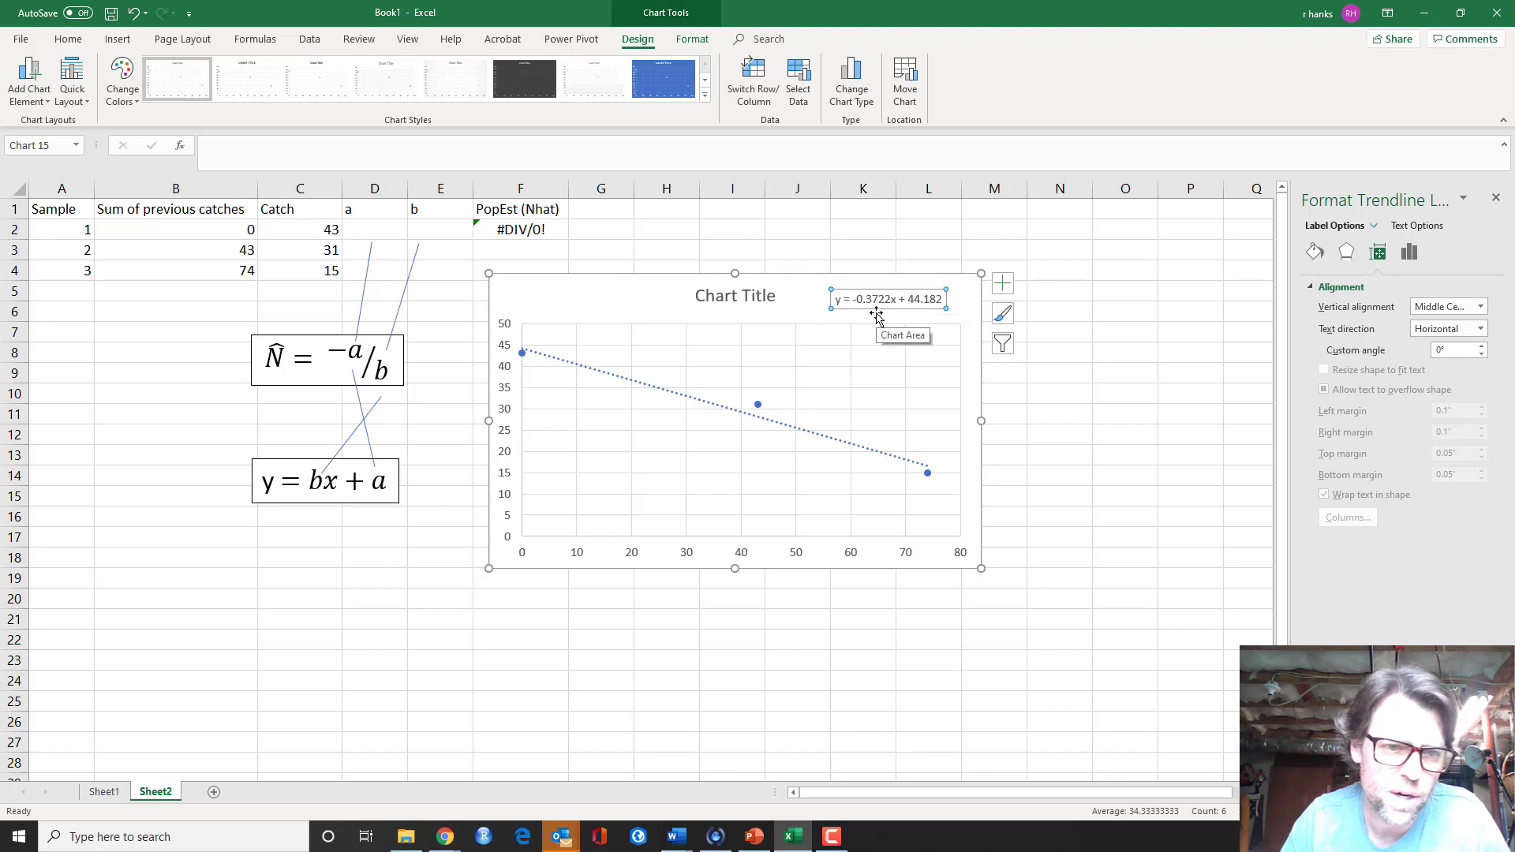
# Enter the trendline's slope -0.3722 as b in E2 and its intercept 44.182 as a in D2, and select the population estimate in F2.
pyautogui.click(441, 230)
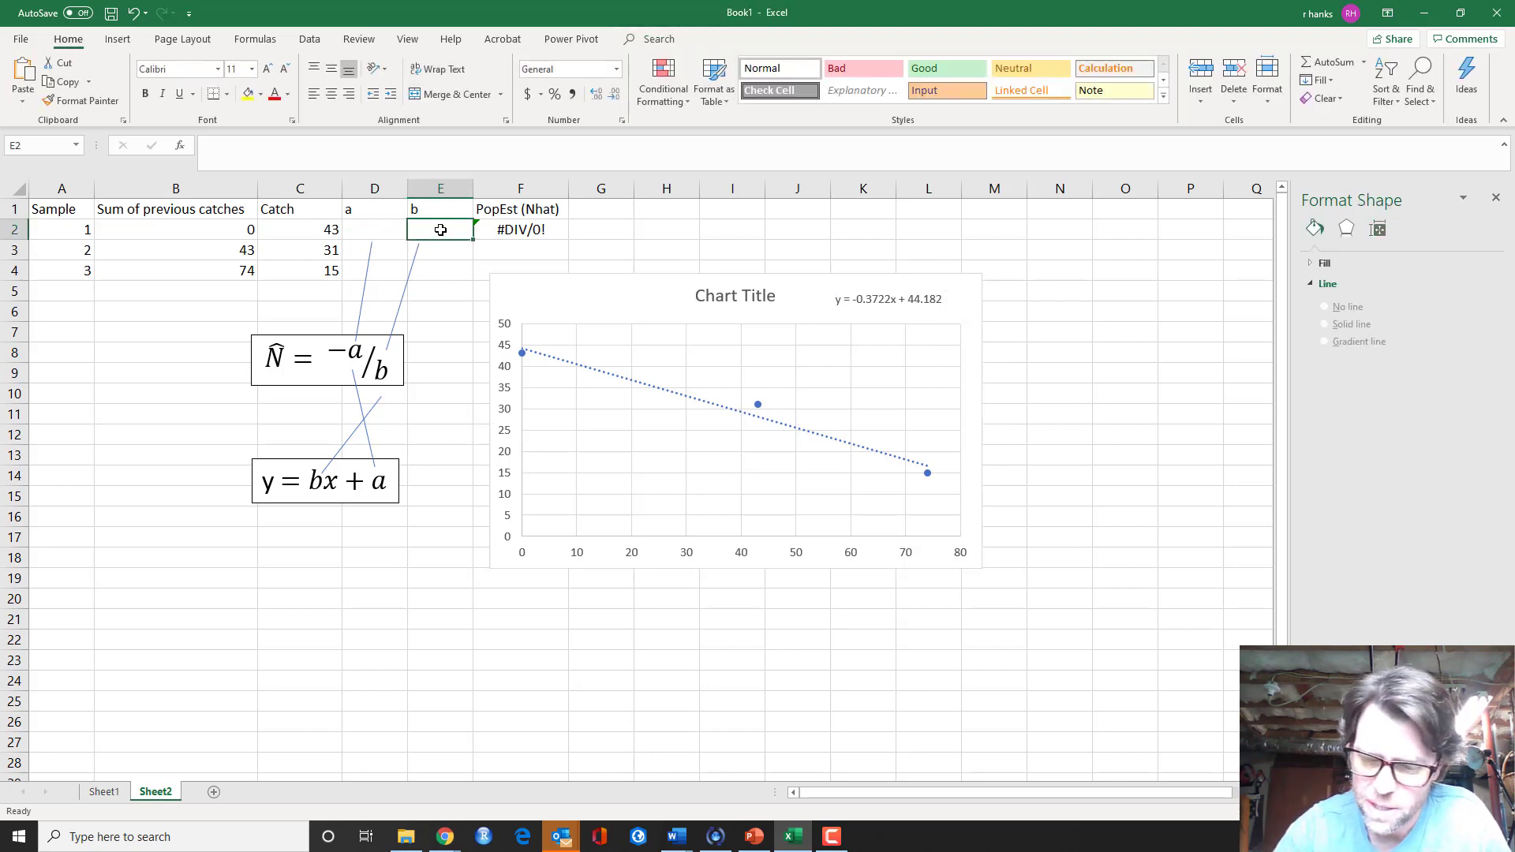
pyautogui.write('-0.')
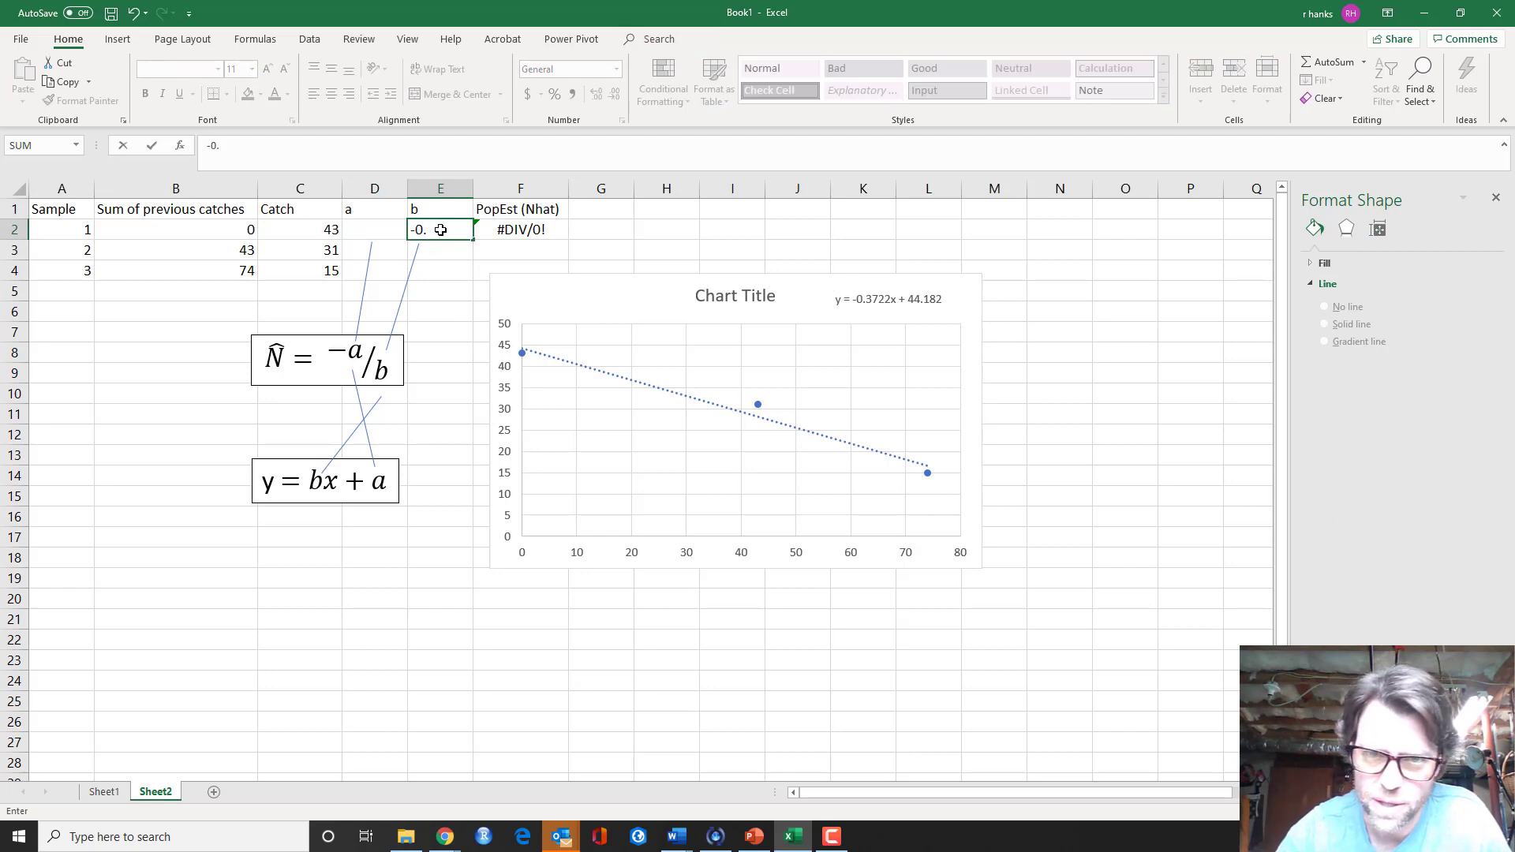
pyautogui.write('3722')
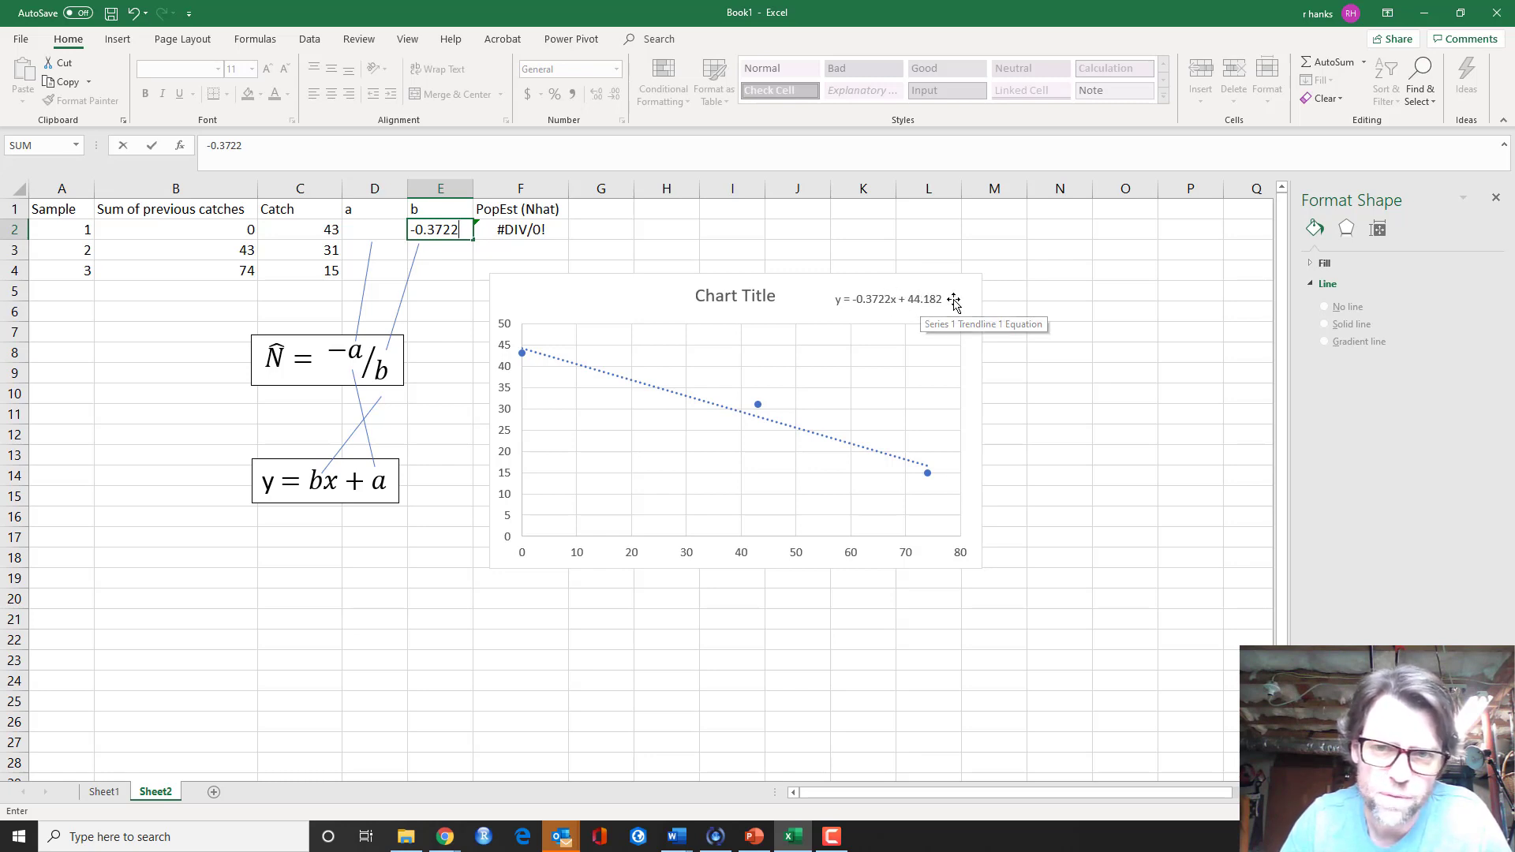
pyautogui.click(382, 230)
pyautogui.write('44.182')
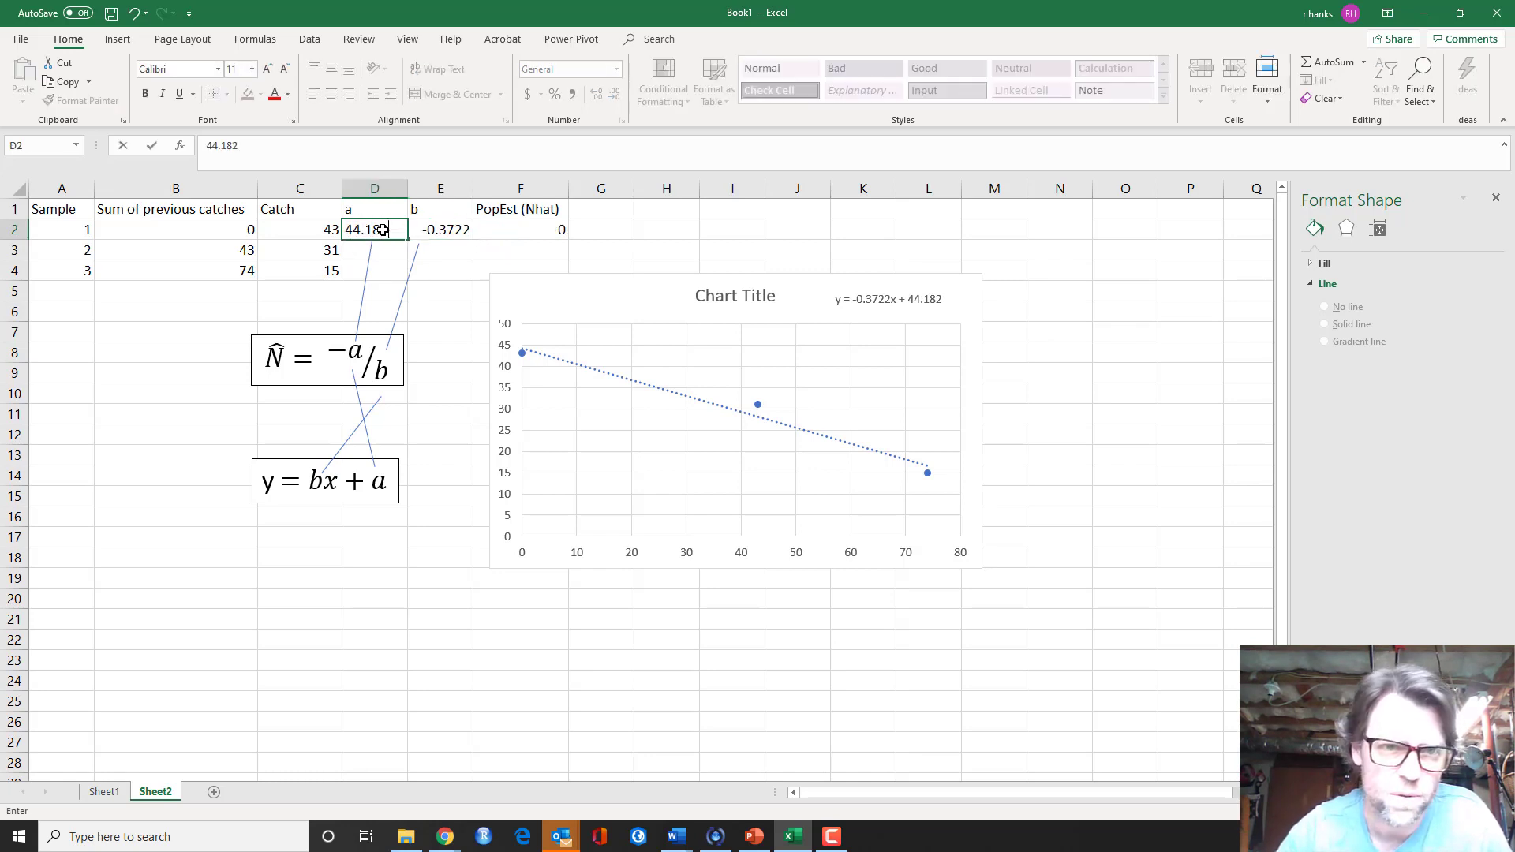
pyautogui.press('Return')
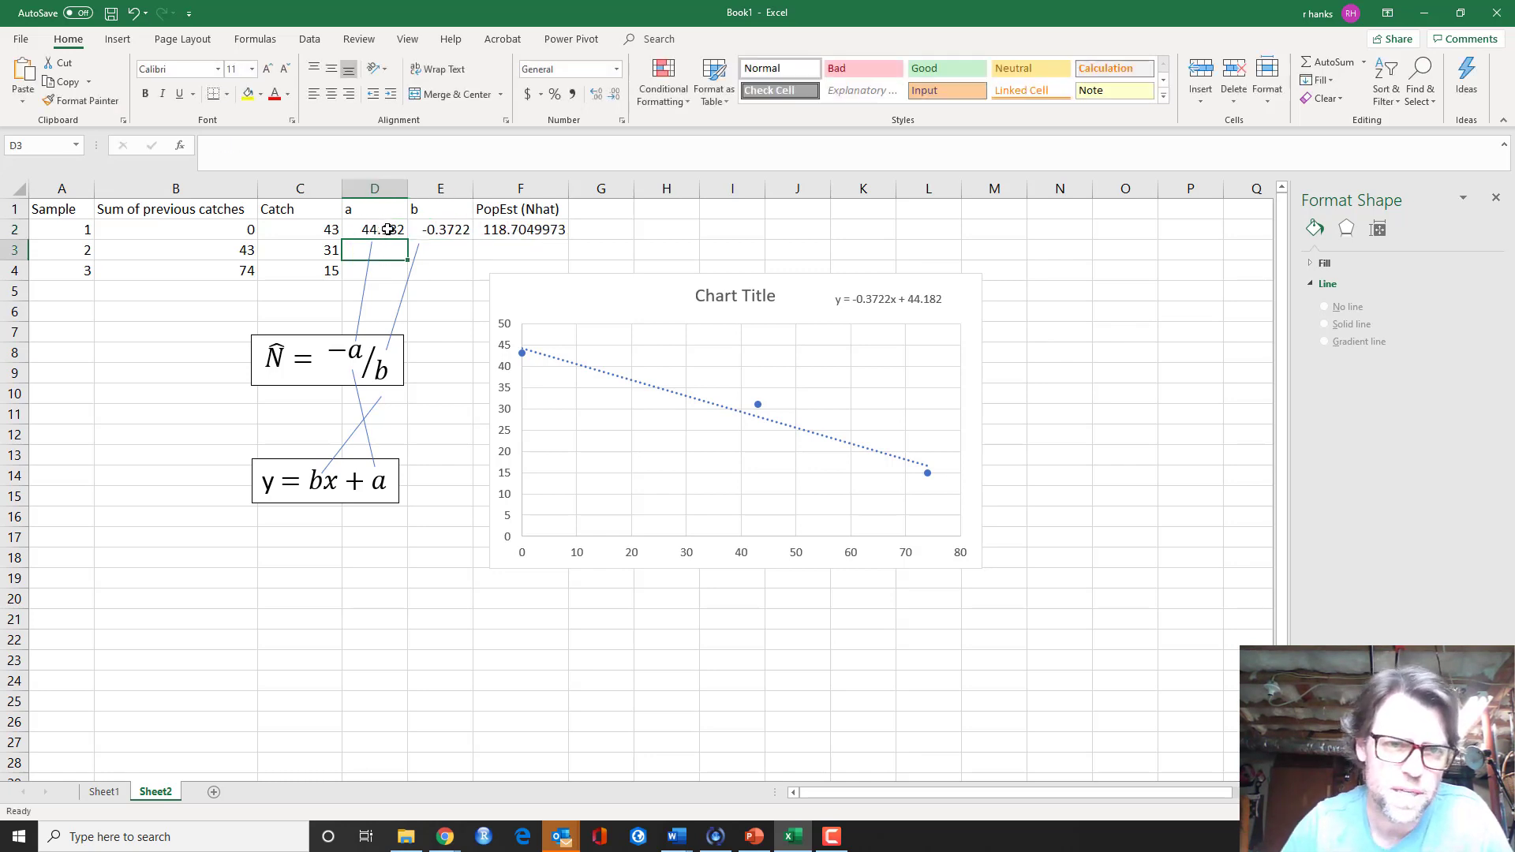
pyautogui.click(531, 235)
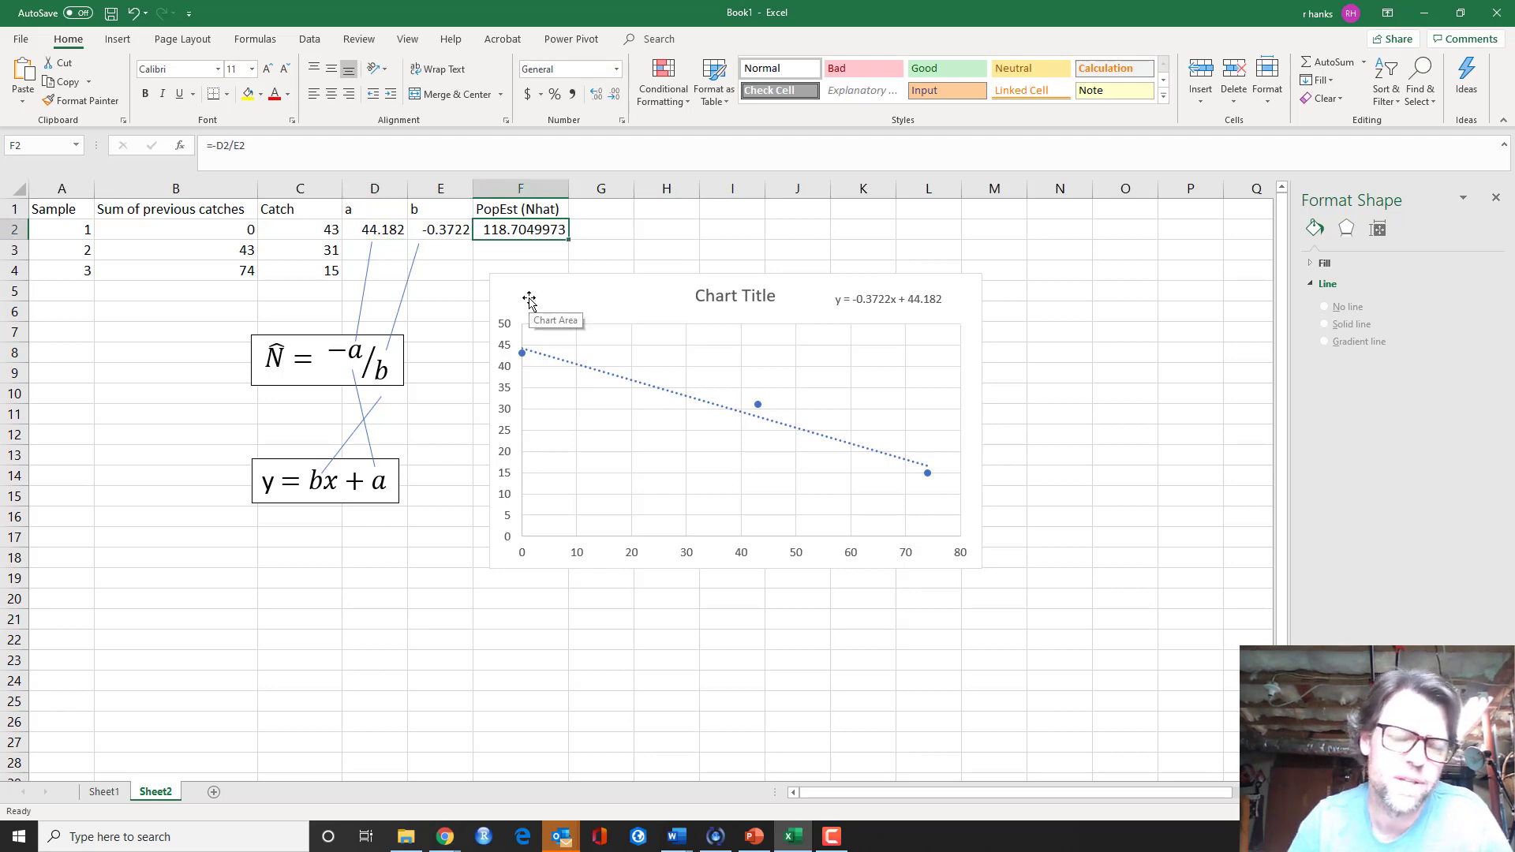